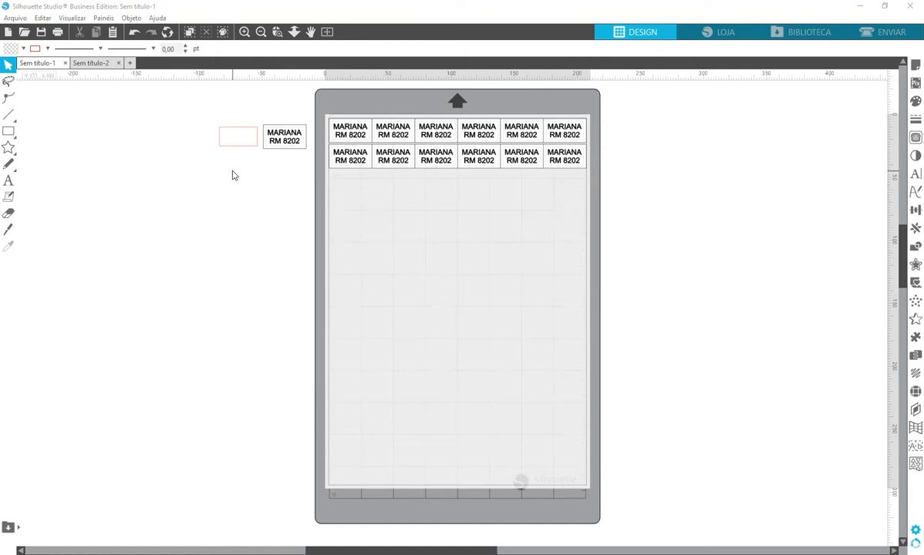
Select the small empty rectangle left of the mat to confirm its 3 × 1.5 cm size
click(238, 145)
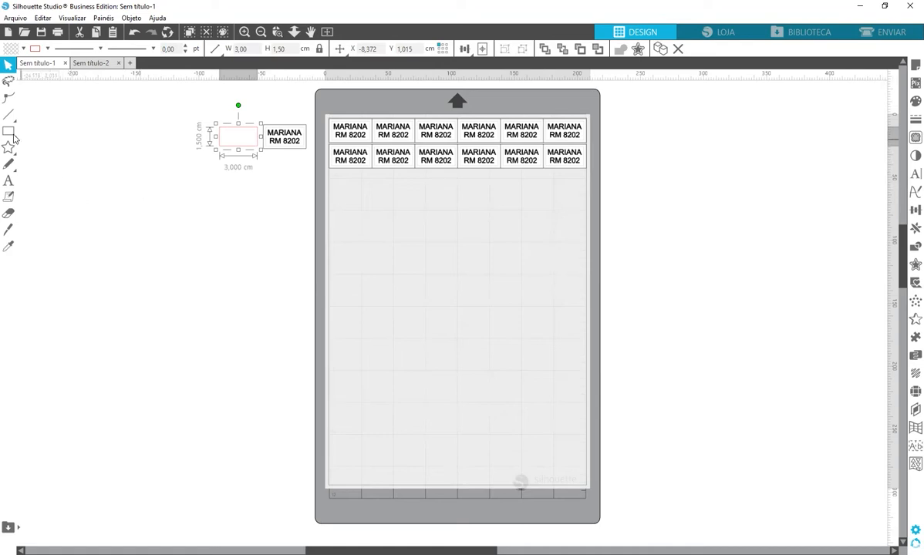
Draw a new rectangle on the mat with the Rectangle tool
mouse_move(11, 133)
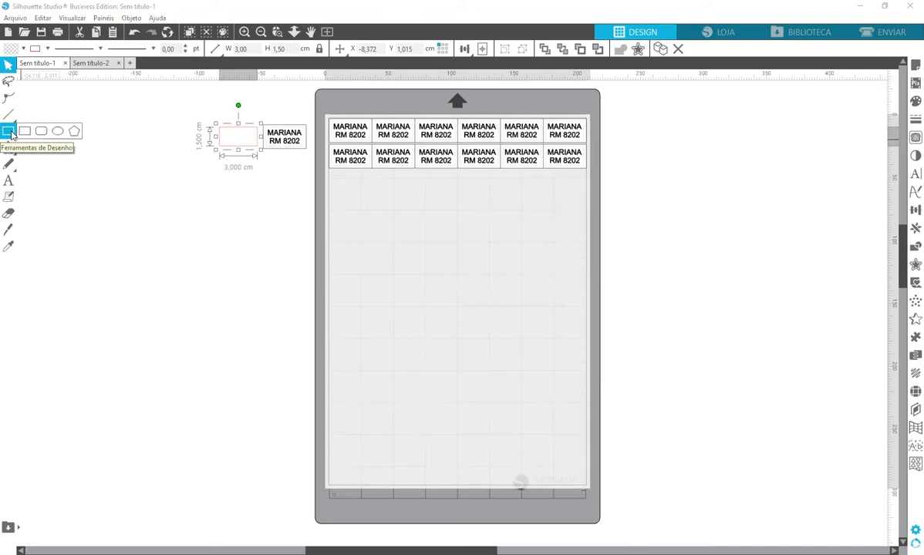
click(11, 134)
drag(397, 262, 515, 327)
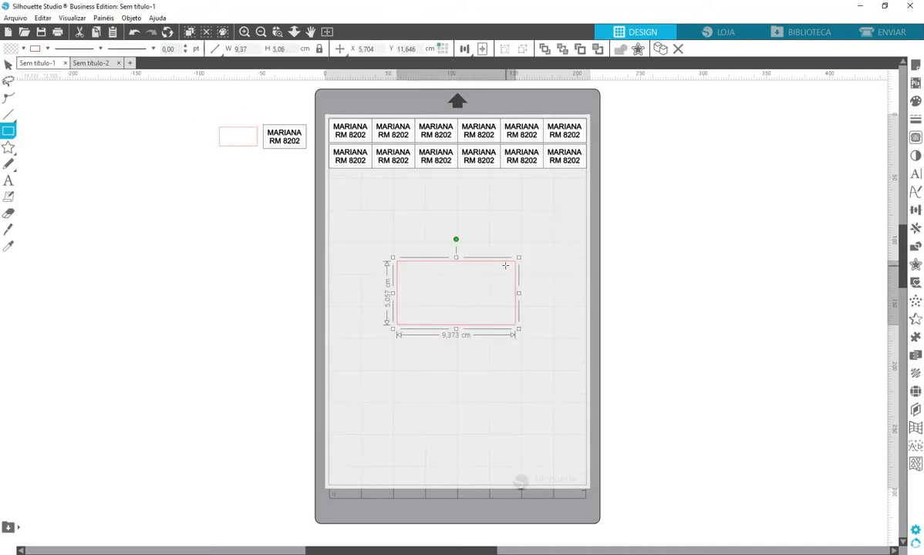
key(v)
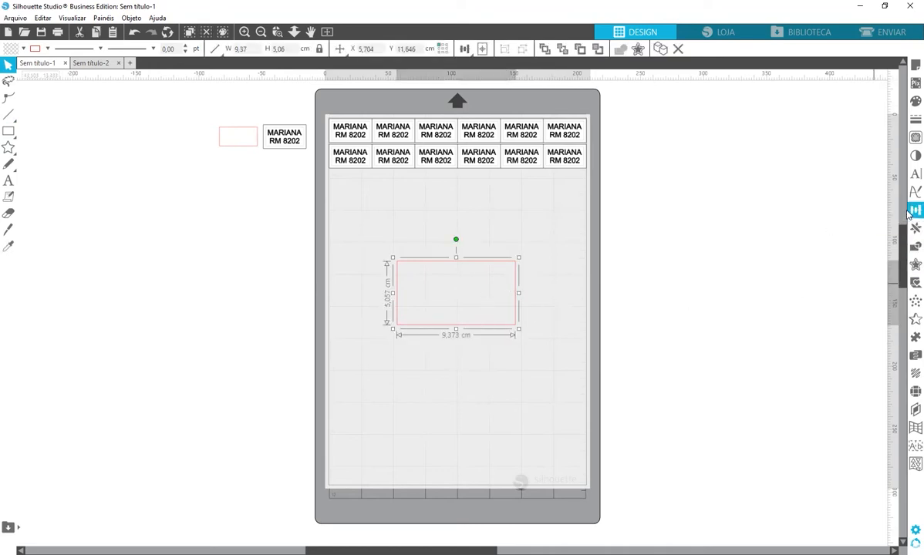
Resize the rectangle to 3 × 1.5 cm with unlocked proportions and move it near the top-left labels
click(753, 99)
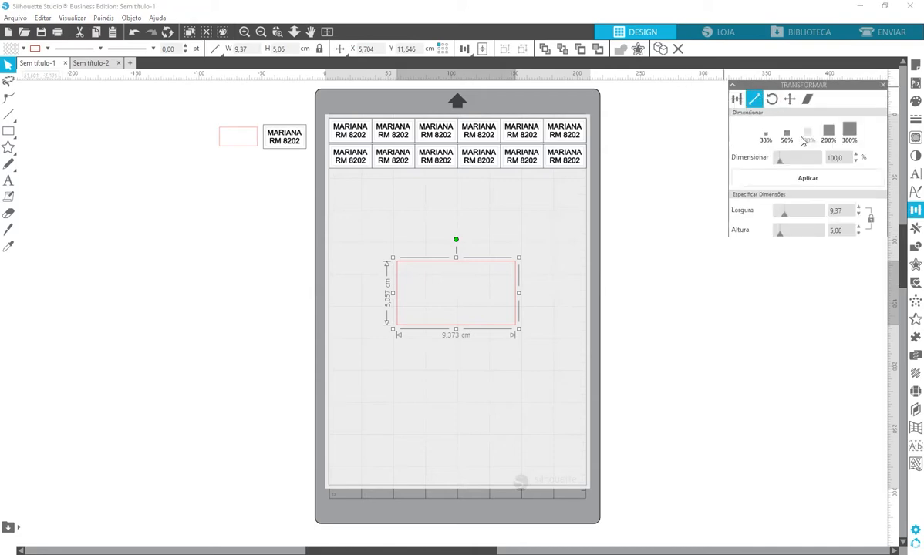
click(870, 220)
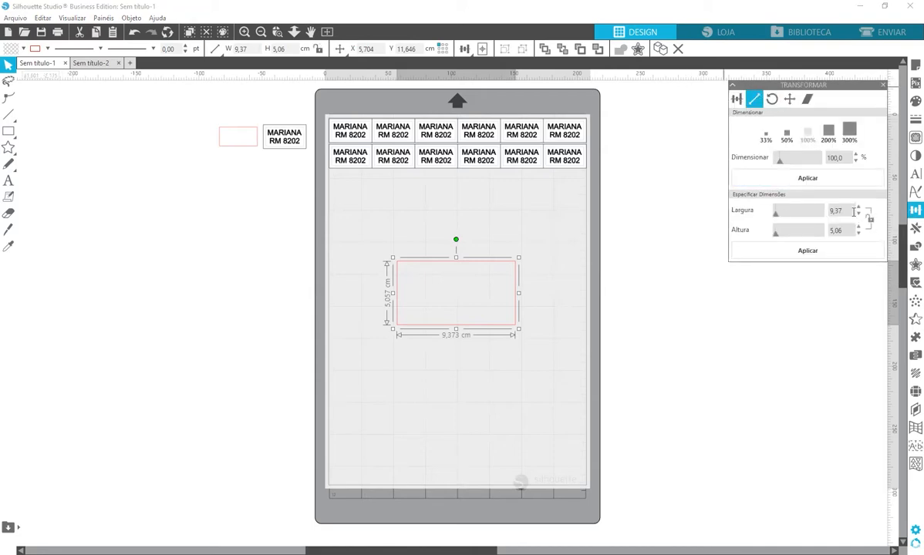
text(3,00)
click(845, 232)
text(1,50)
key(Return)
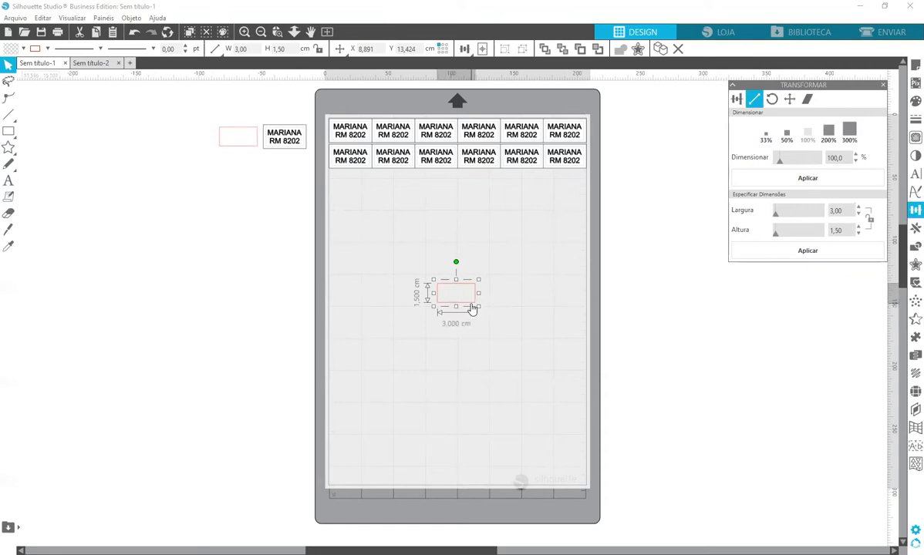
drag(472, 308, 371, 249)
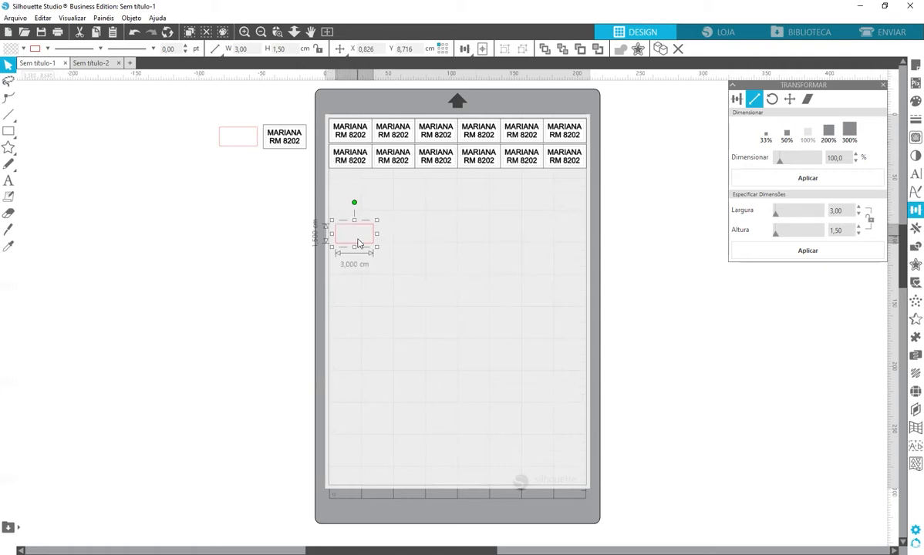
click(187, 239)
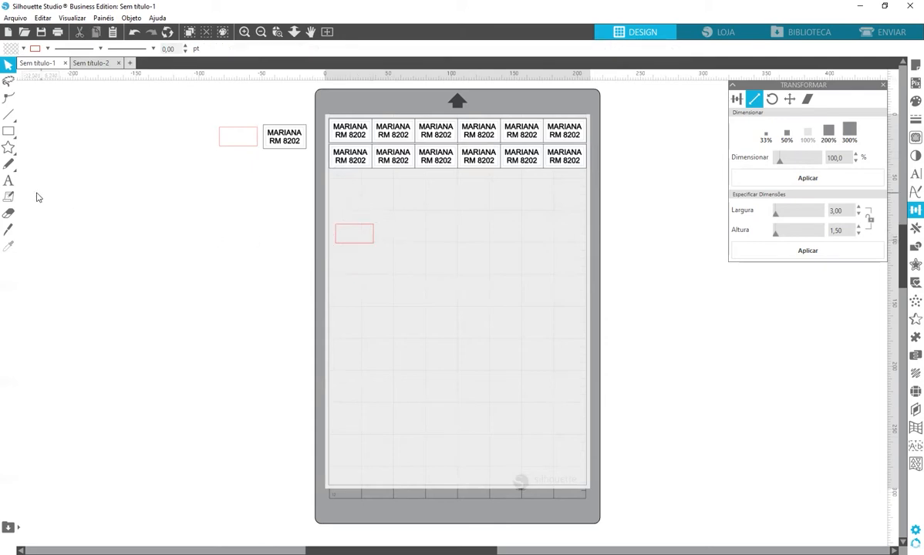
click(8, 182)
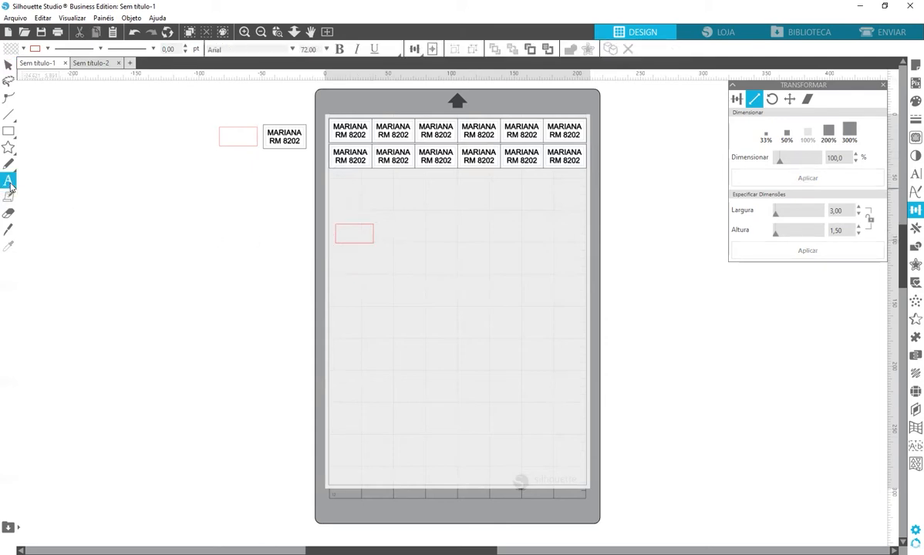
click(394, 348)
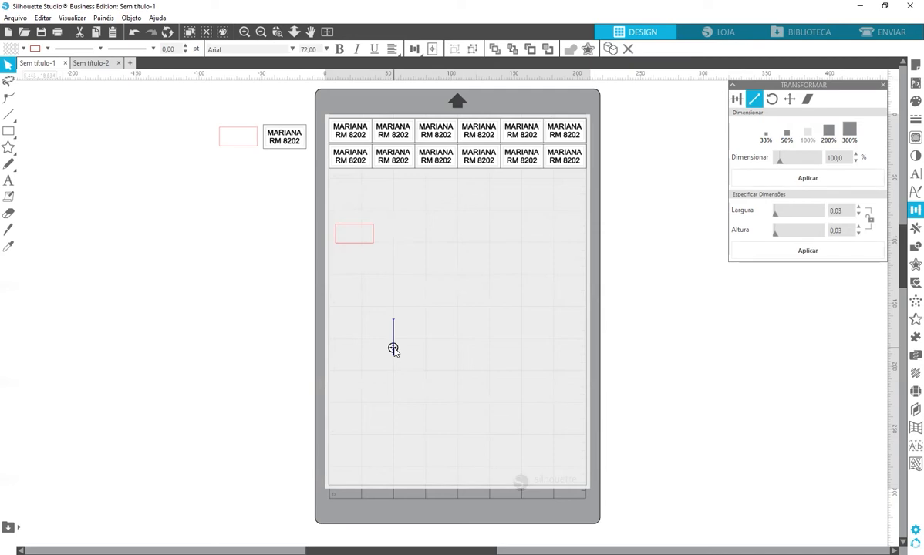
text(MARIANA )
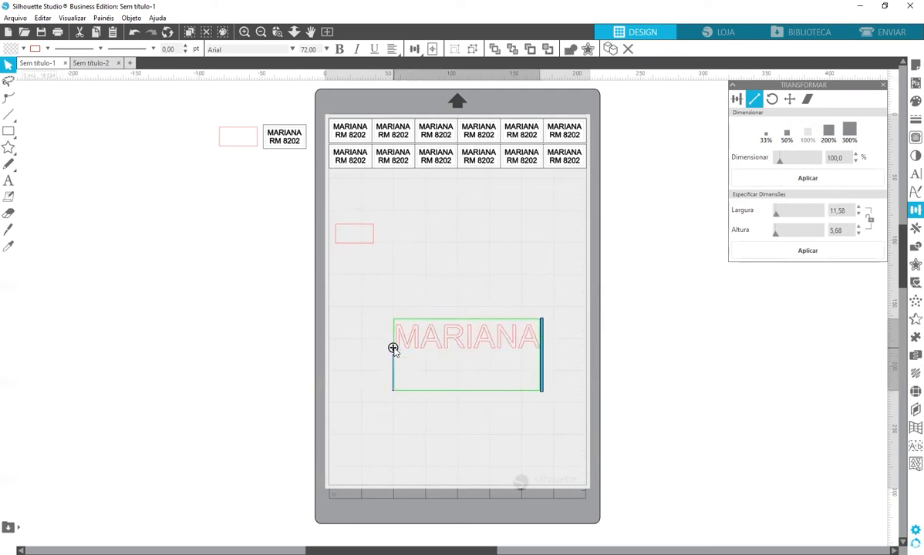
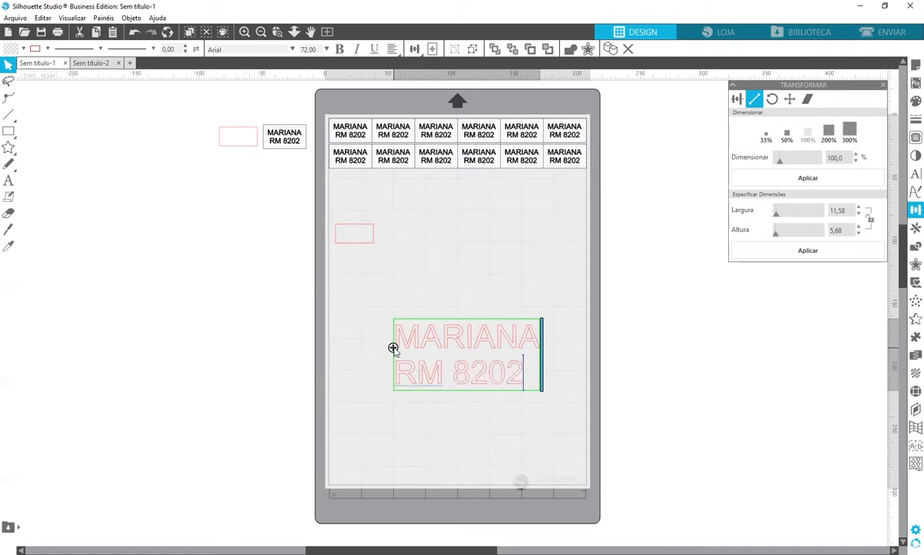
click(359, 317)
key(z)
drag(299, 270, 662, 456)
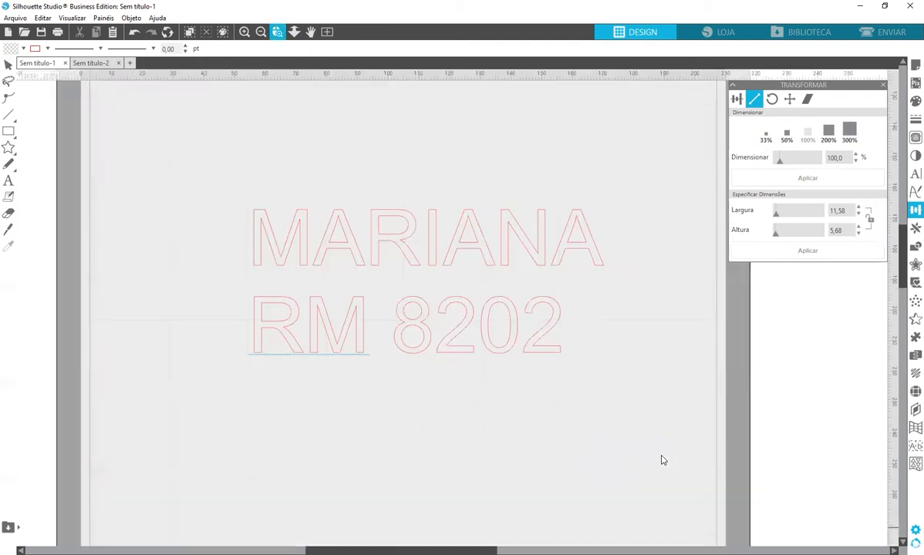
drag(598, 264, 560, 148)
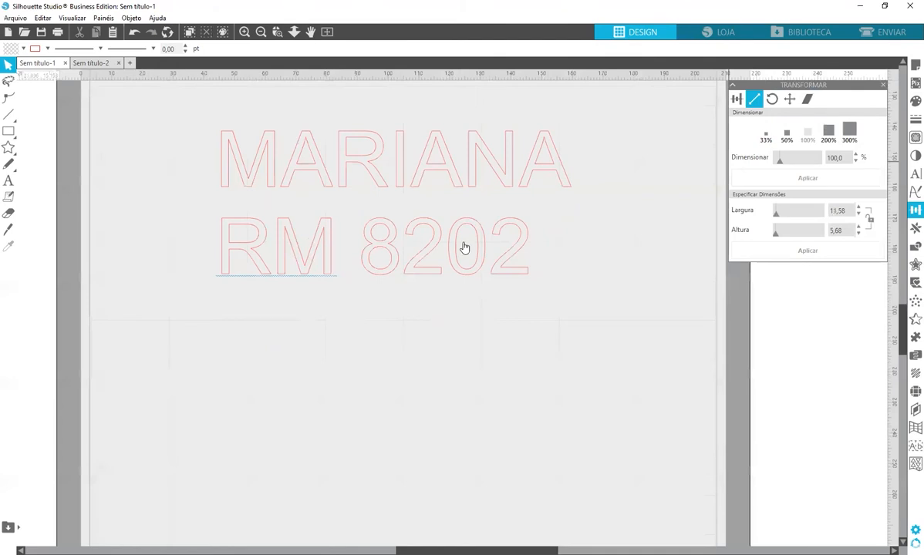
click(261, 32)
drag(530, 196, 521, 178)
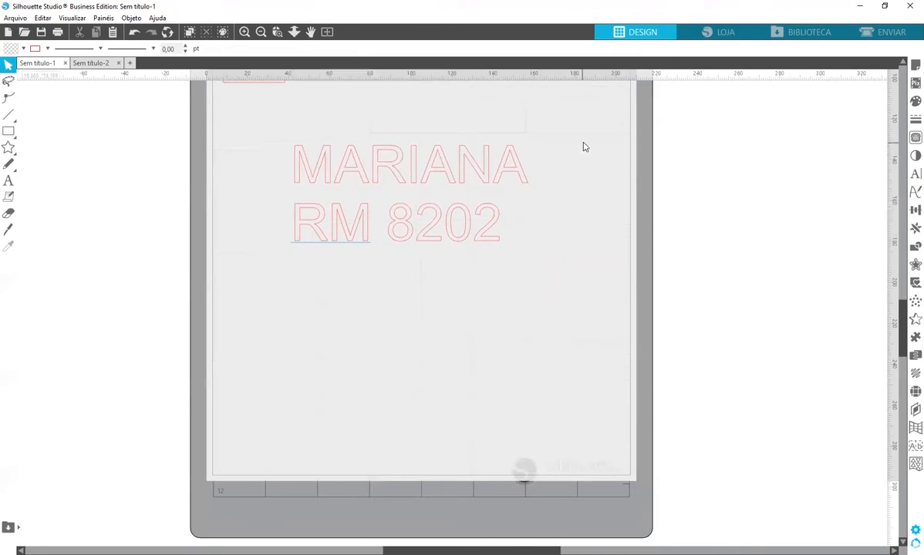
click(506, 178)
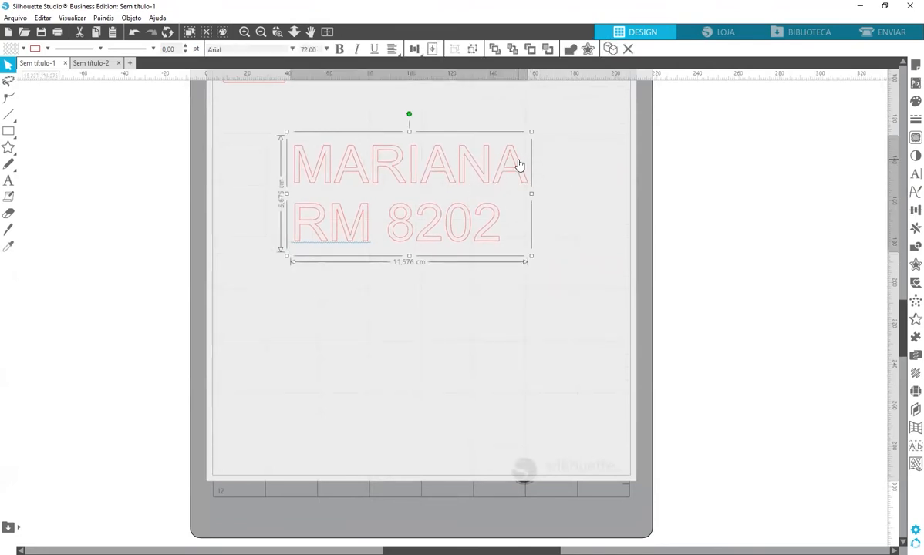
Duplicate the text directly below the original and try Arial Rounded MT Bold on the copy
drag(520, 165, 520, 349)
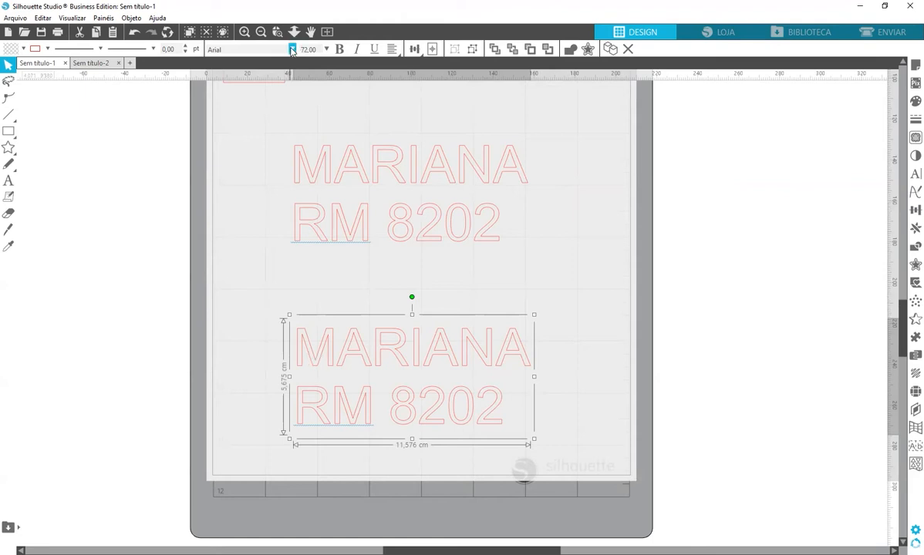
click(914, 175)
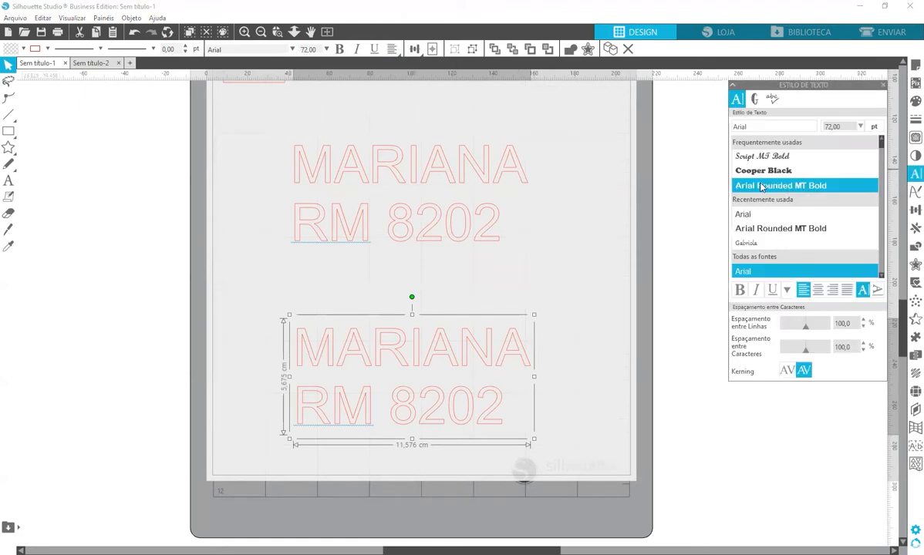
click(762, 186)
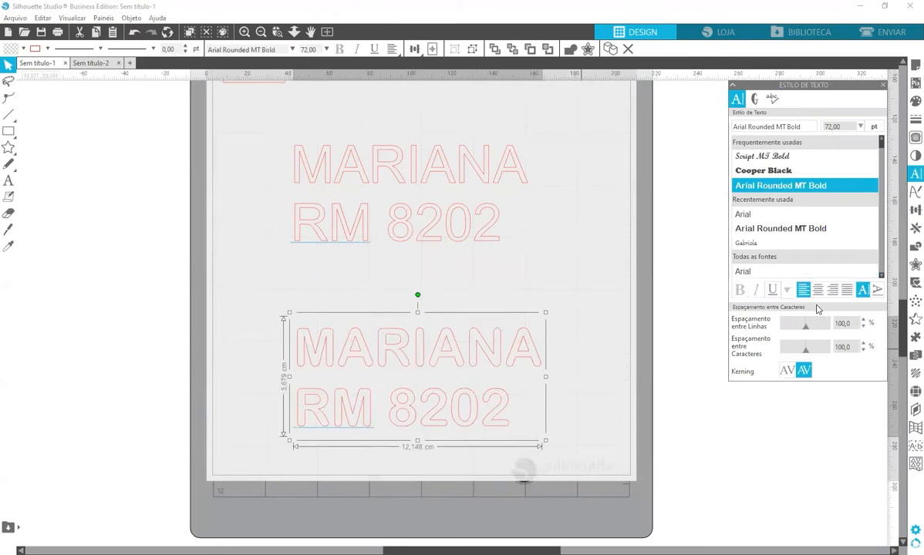
click(884, 85)
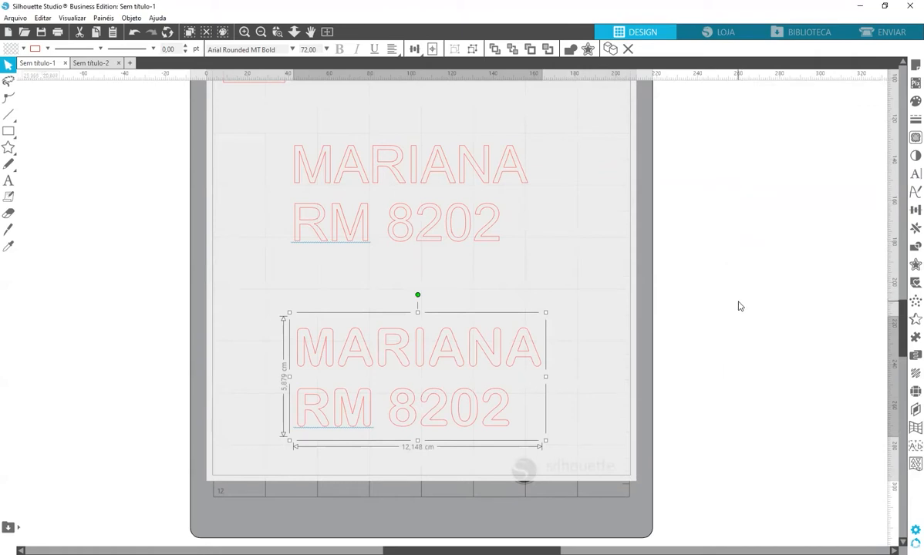
Undo the font change so both copies stay Arial, then select the upper text
key(i)
key(ctrl+z)
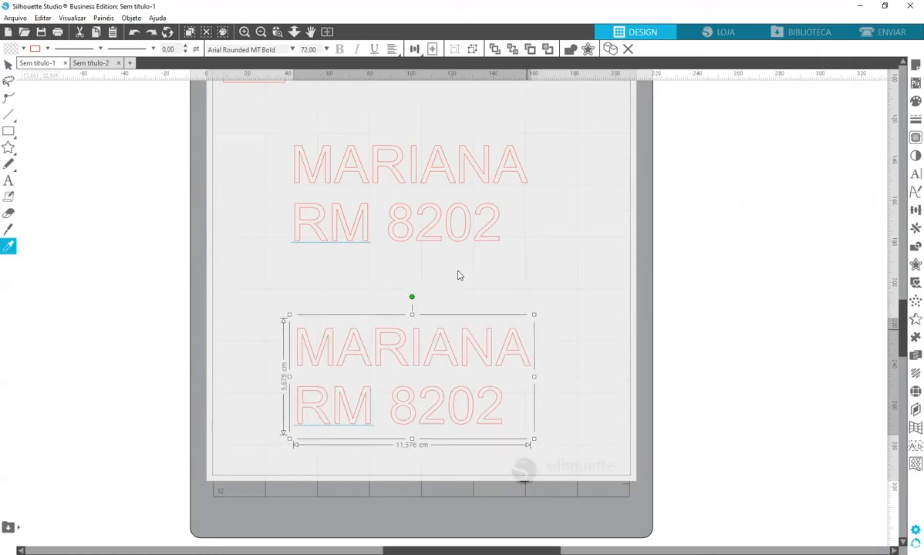
key(v)
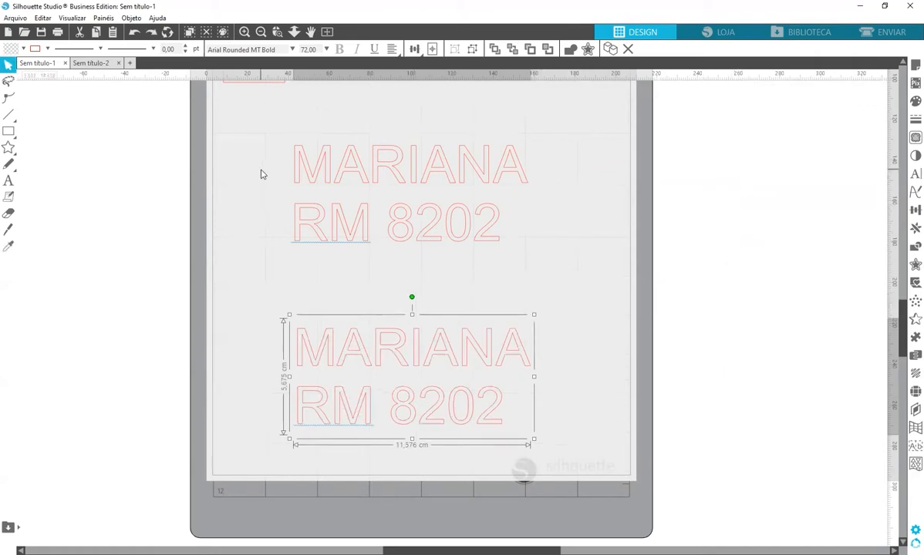
click(262, 147)
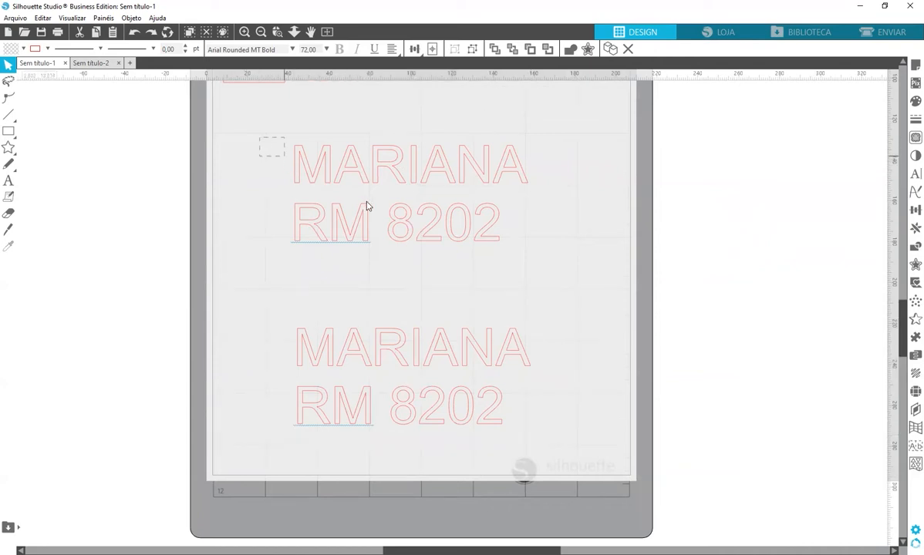
click(433, 233)
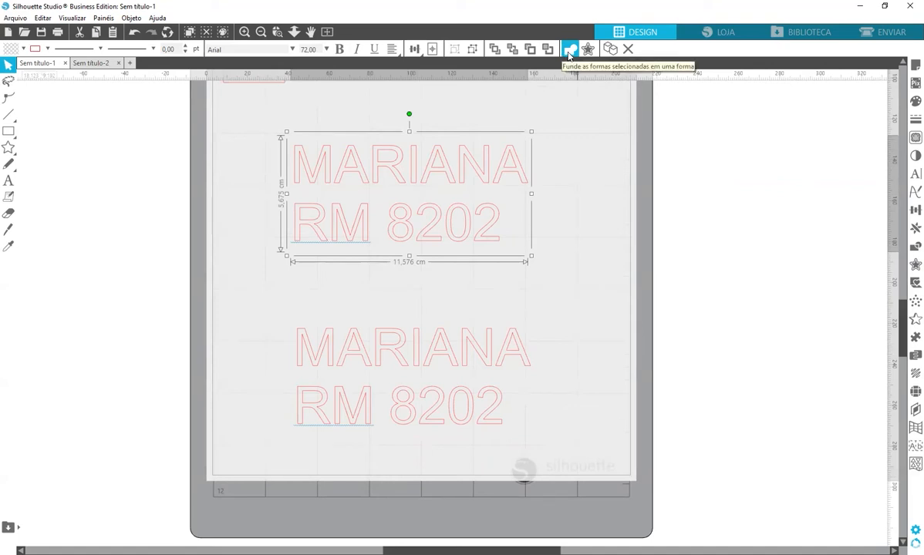
click(569, 50)
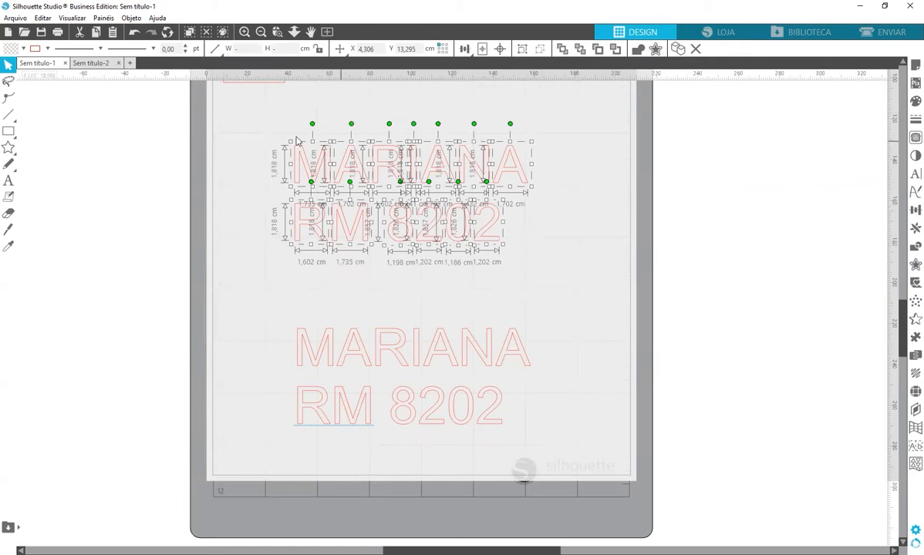
drag(231, 121, 547, 192)
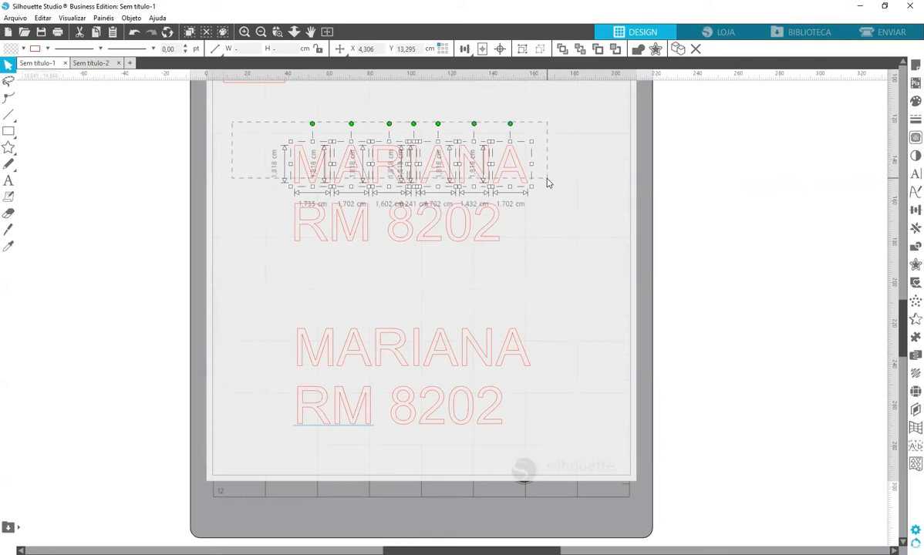
key(ctrl+g)
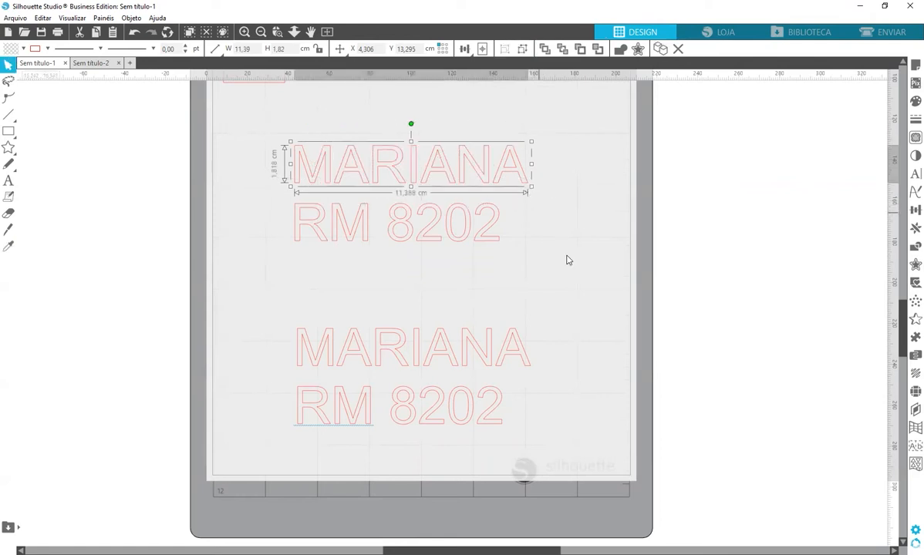
drag(560, 273, 278, 191)
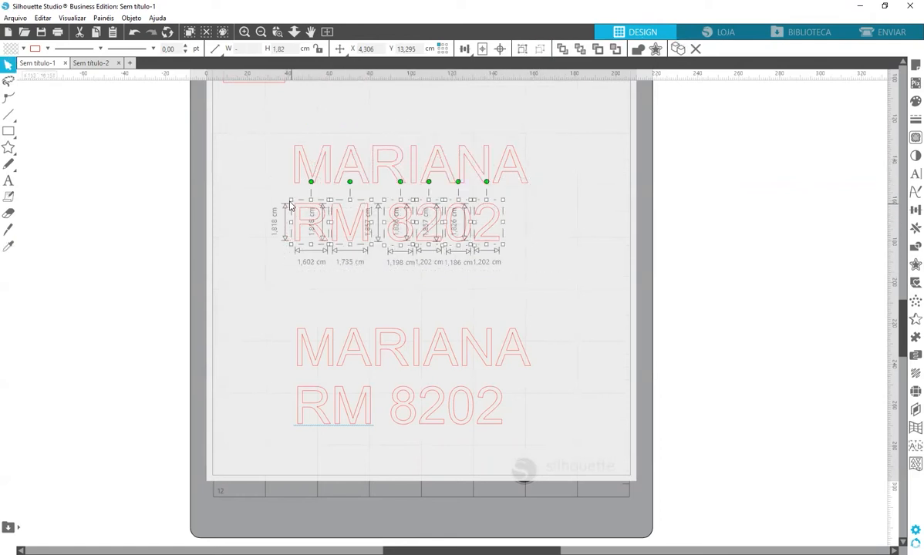
key(i)
key(ctrl+g)
key(Escape)
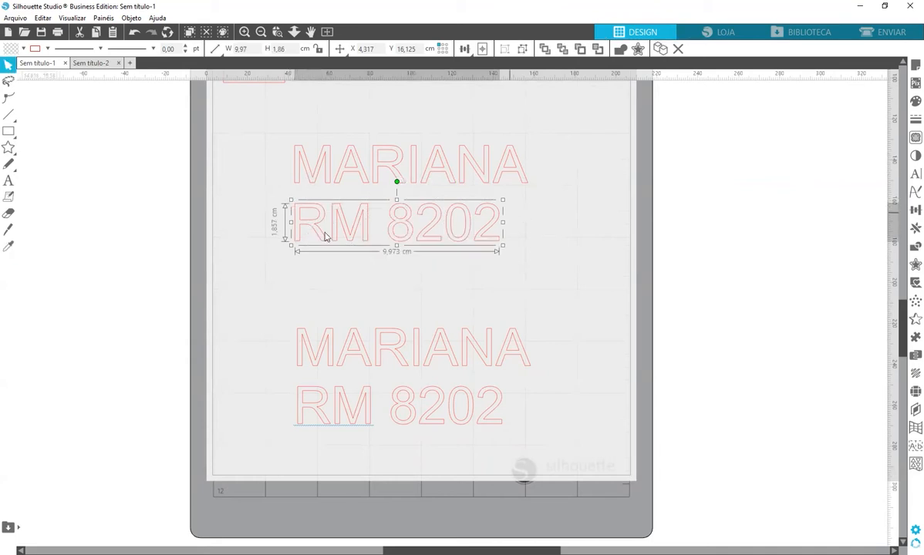
drag(580, 248, 468, 158)
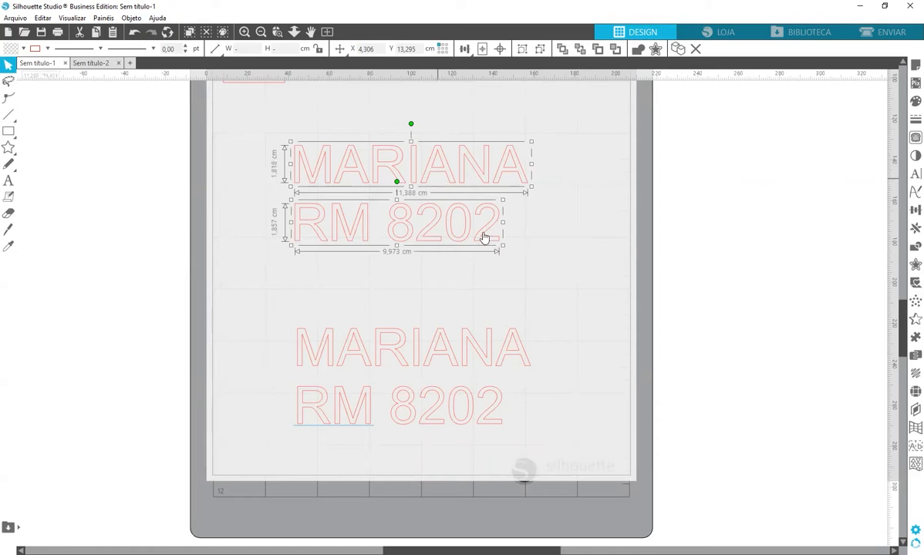
click(464, 48)
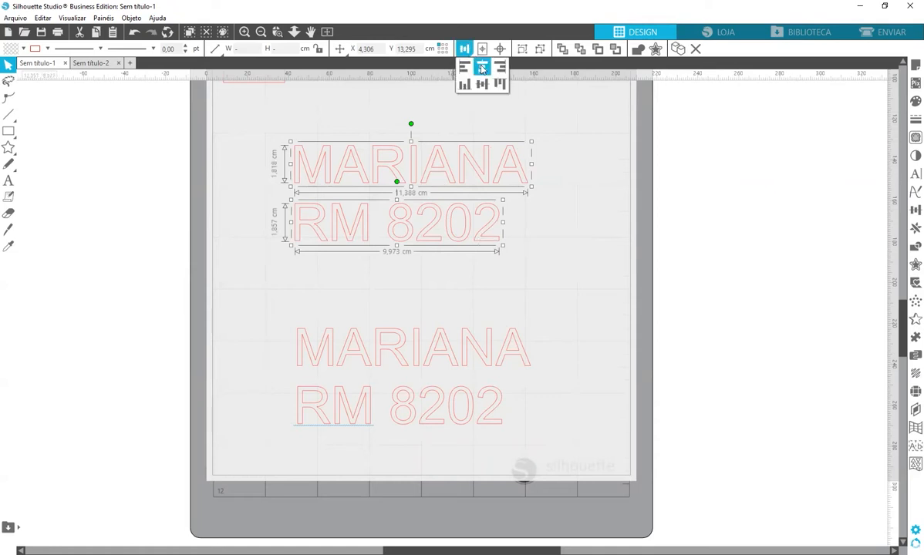
click(482, 68)
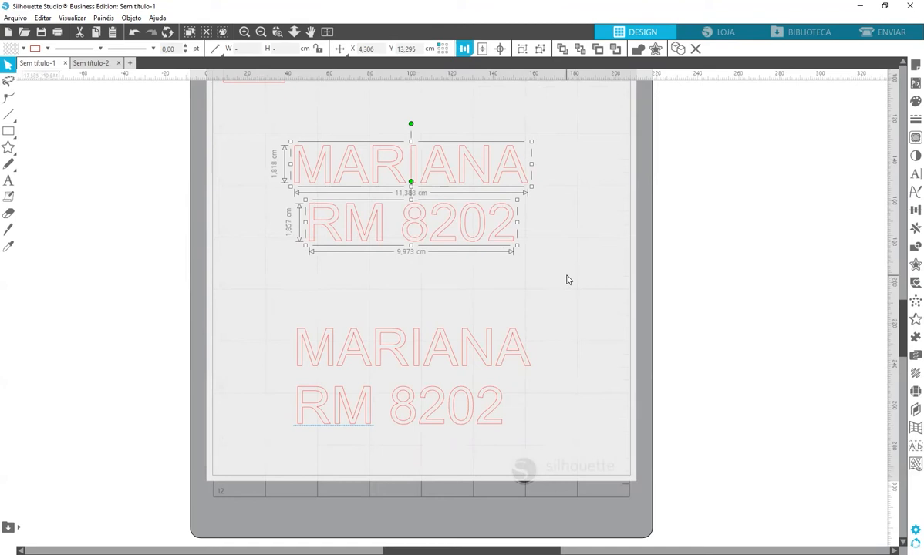
key(i)
key(ctrl+g)
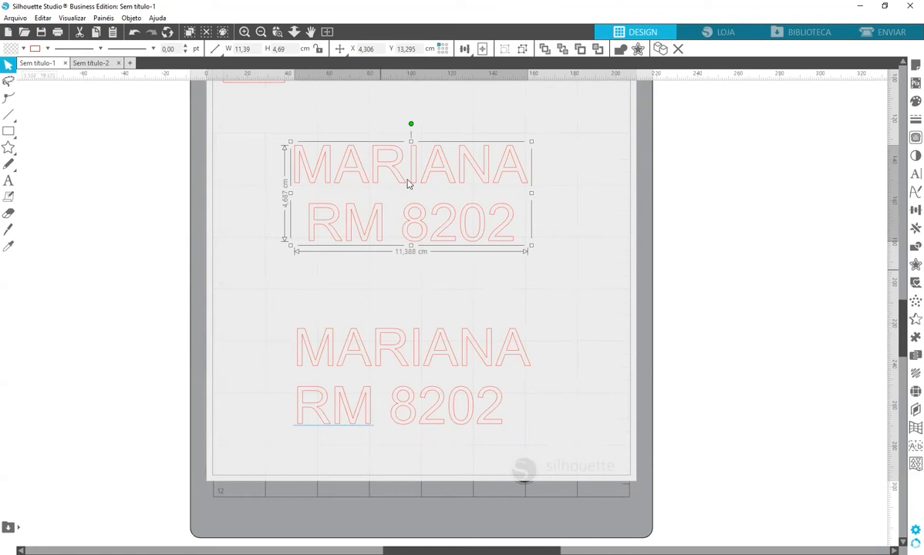
key(ctrl+a)
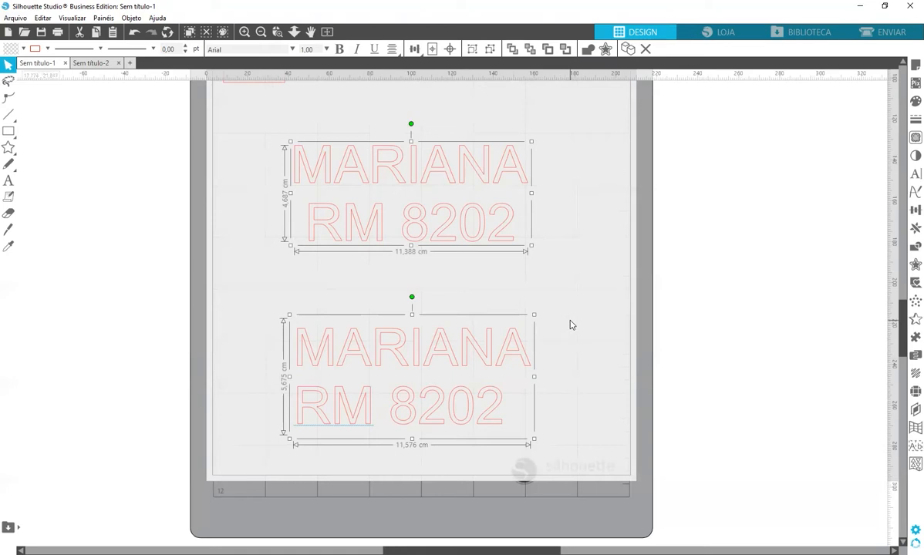
Delete the lower text copy and move the remaining label up the mat
drag(604, 320, 465, 365)
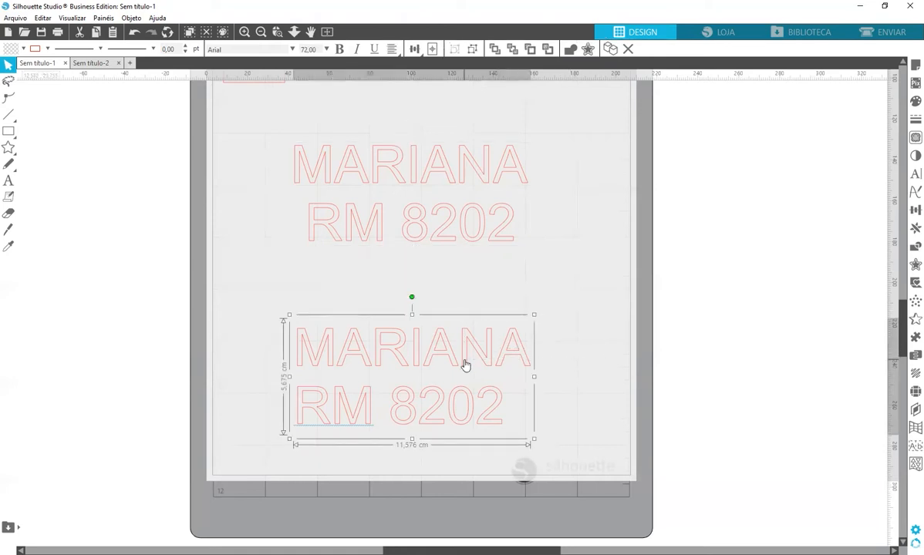
key(Delete)
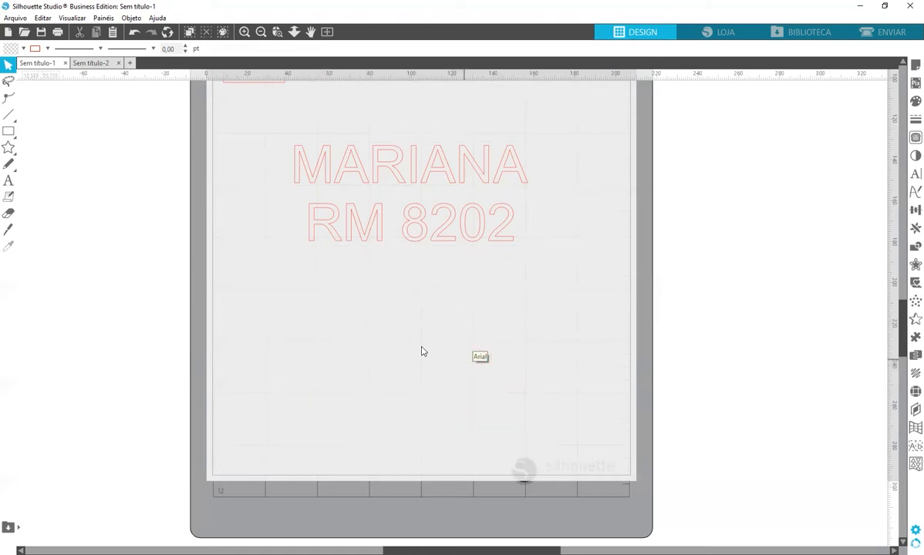
scroll(422, 351, up, 3)
drag(240, 250, 449, 336)
drag(449, 290, 492, 187)
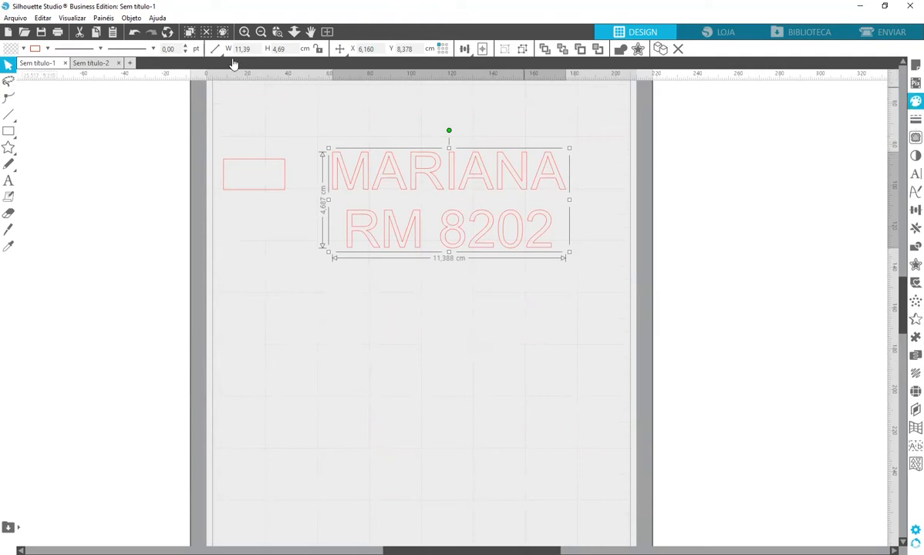
click(11, 49)
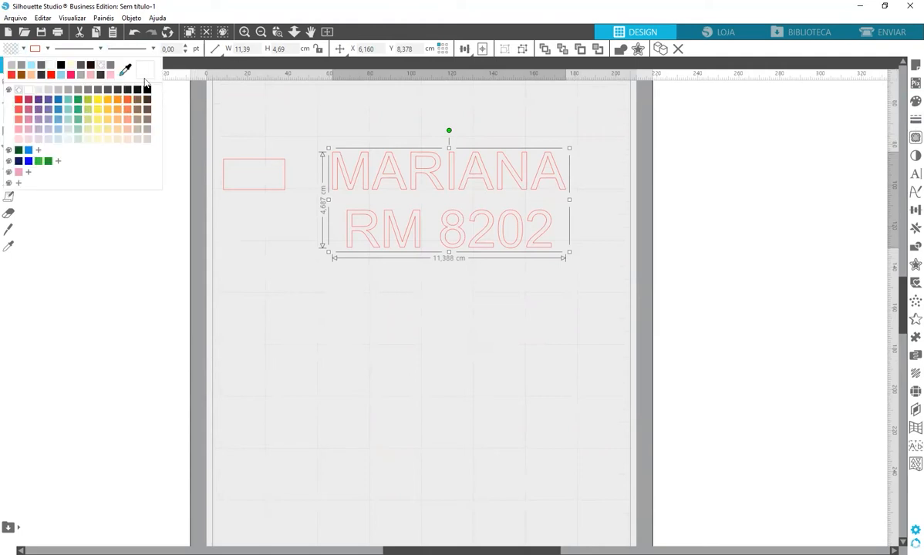
click(128, 91)
click(35, 49)
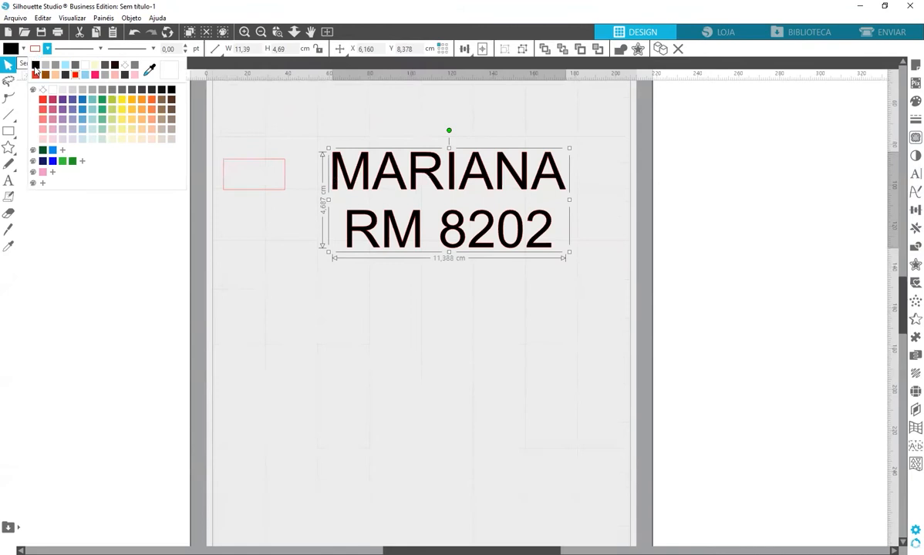
click(448, 330)
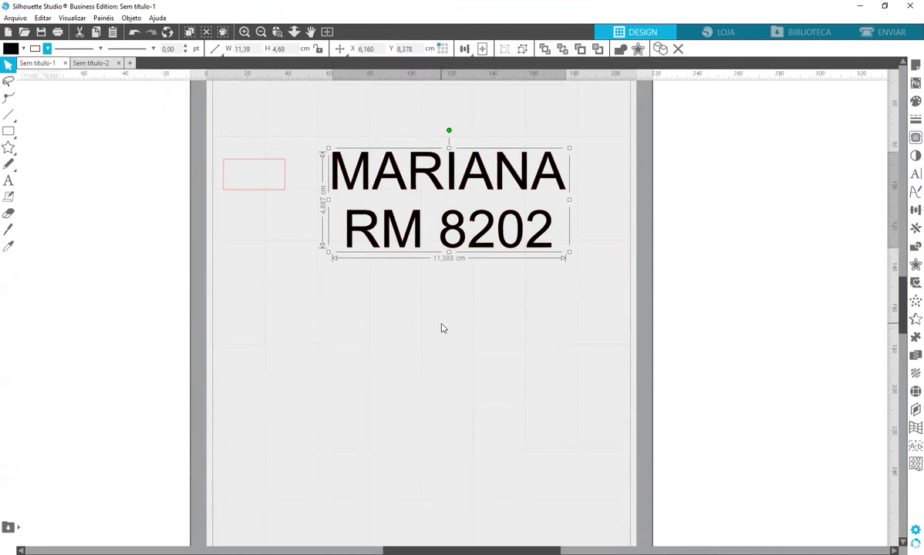
click(566, 295)
Drag the label's corner to shrink it to about 3.25 × 1.34 cm
click(452, 191)
drag(570, 146, 403, 216)
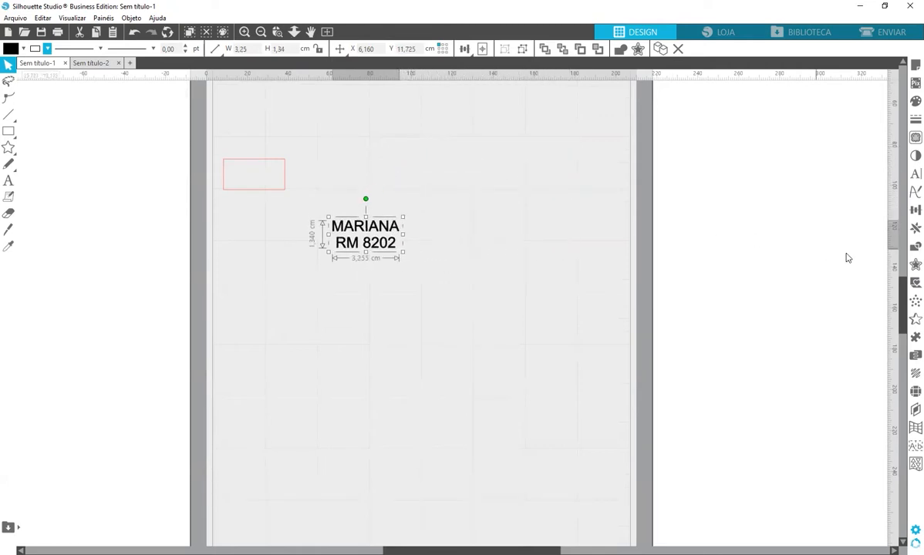
click(912, 212)
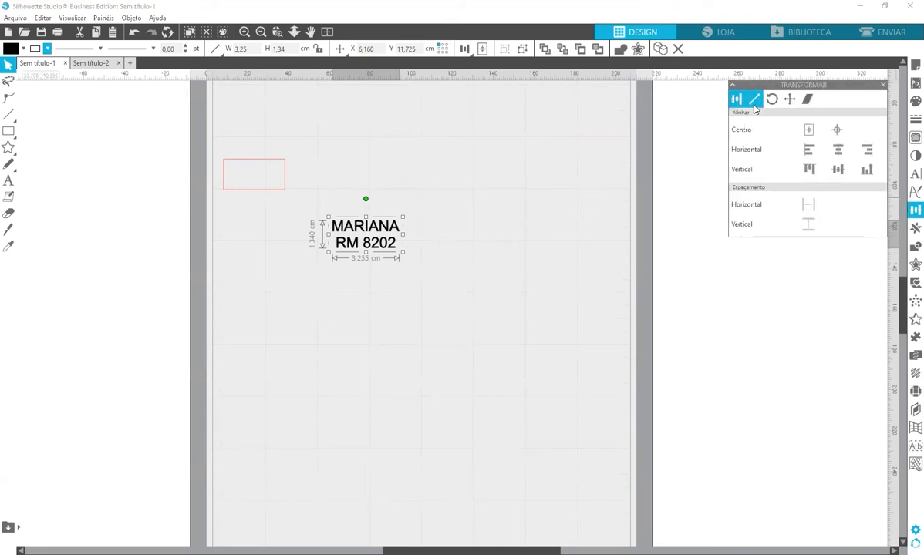
Set the label width to 2,79 cm in Transform > Scale
click(754, 101)
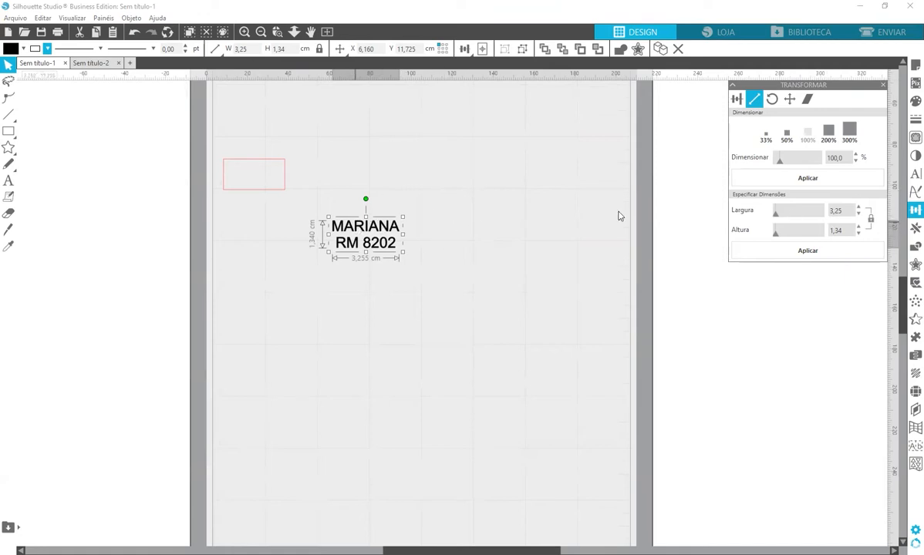
click(803, 208)
text(2,79)
key(Return)
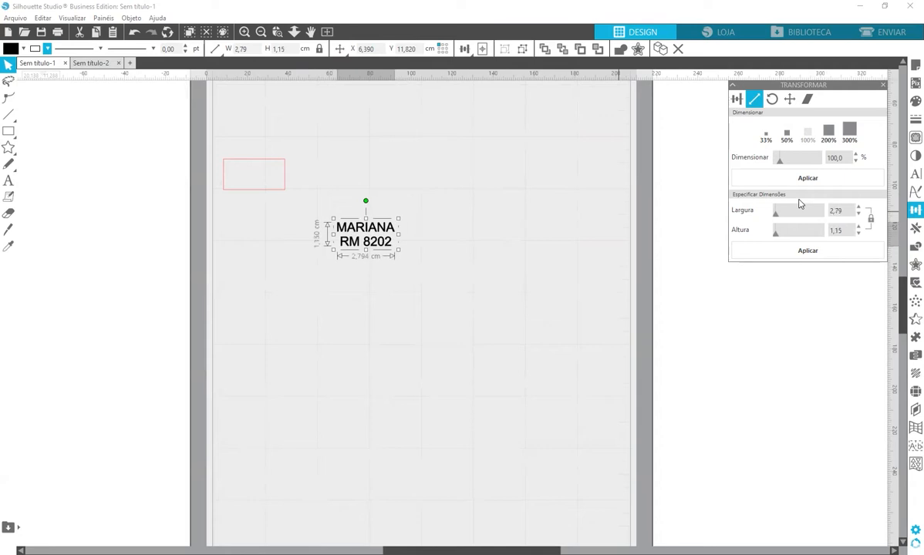
Move the label onto the red 3 × 1.5 cm rectangle and centre it inside
drag(384, 235, 275, 179)
key(z)
drag(169, 128, 373, 229)
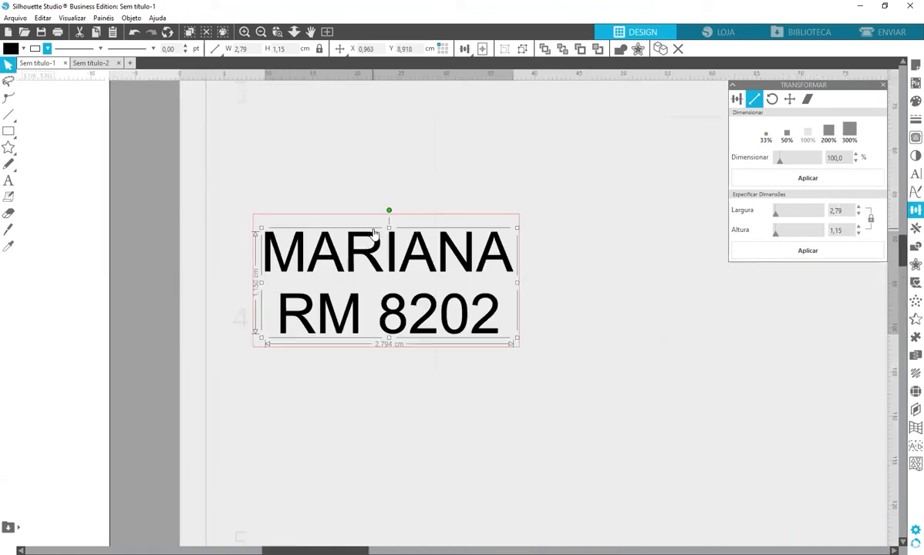
drag(207, 178, 532, 363)
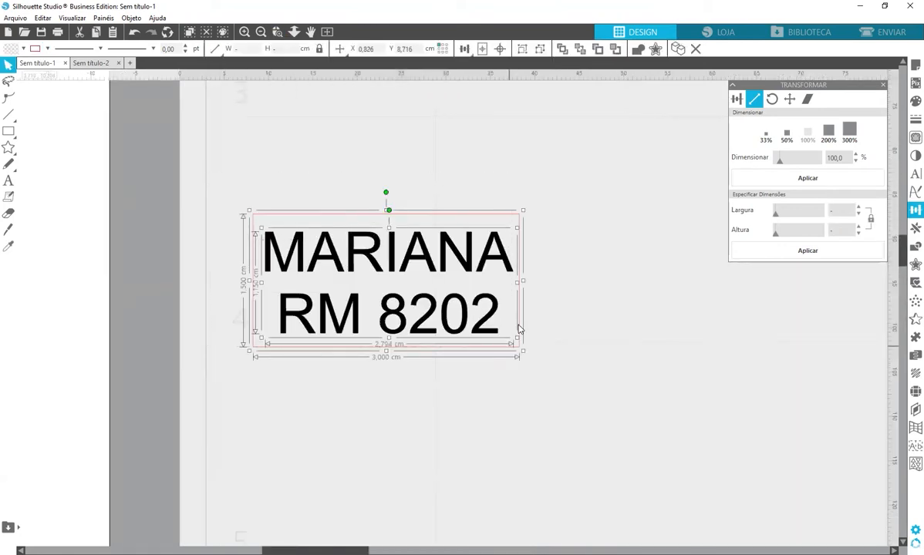
click(502, 49)
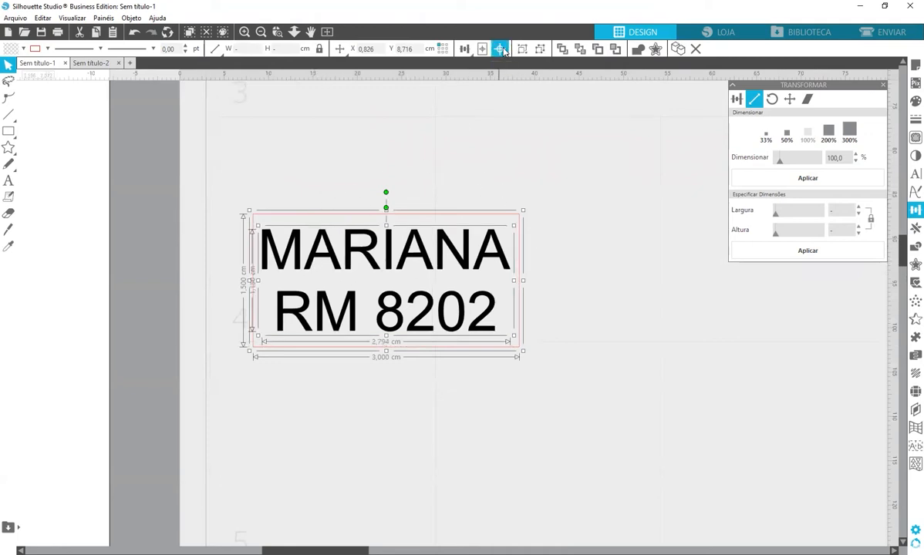
click(673, 312)
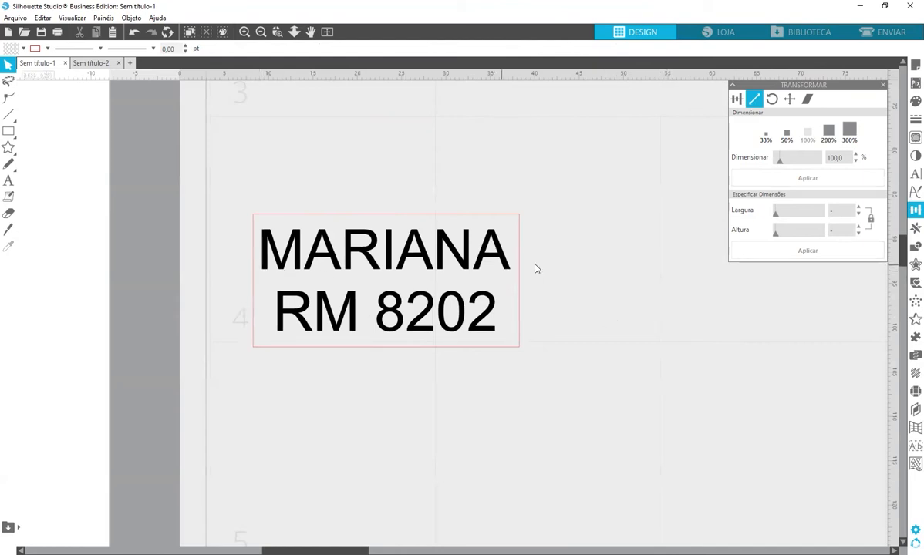
Shrink the label slightly to about 2.74 cm and re-centre it in the rectangle
click(300, 254)
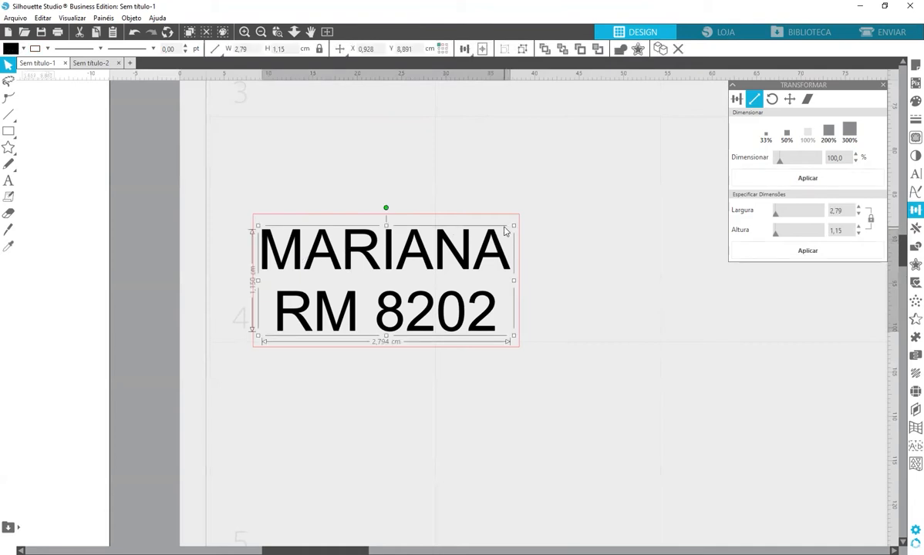
drag(513, 229, 509, 230)
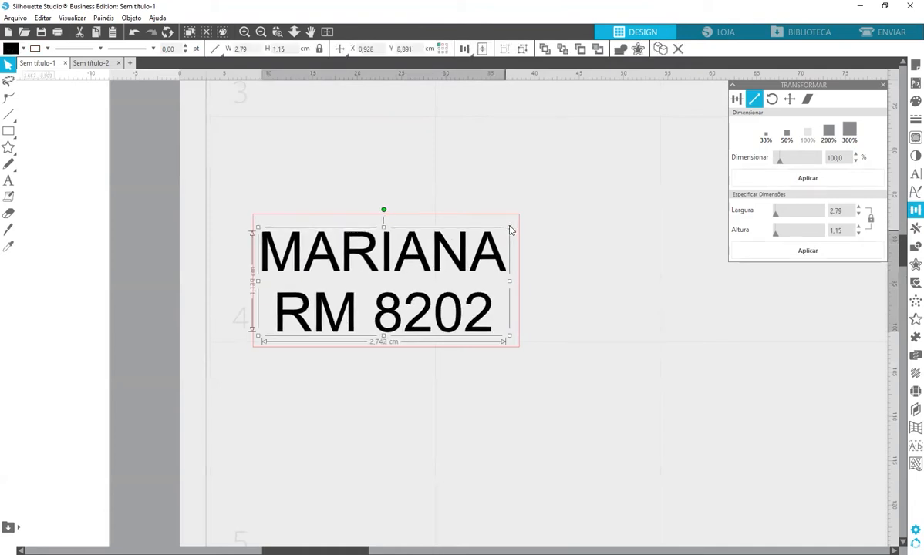
drag(248, 178, 461, 189)
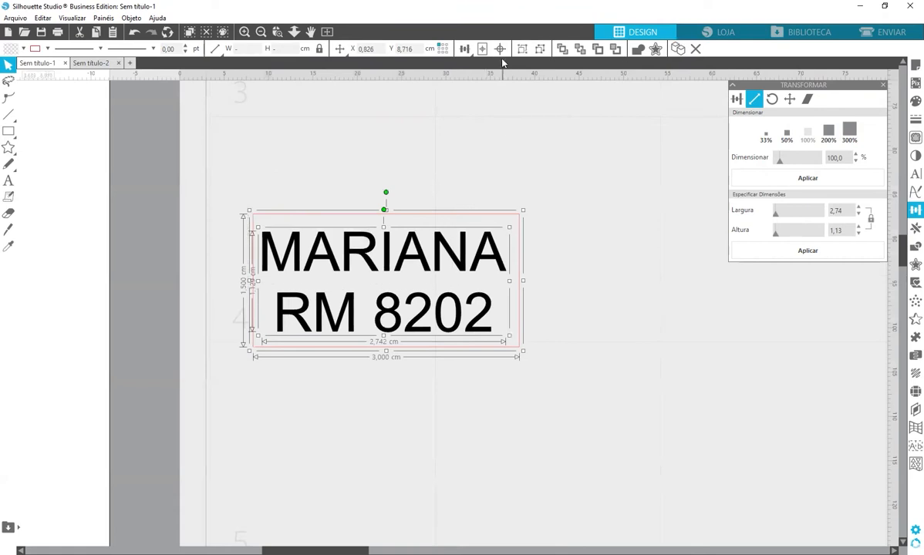
click(468, 49)
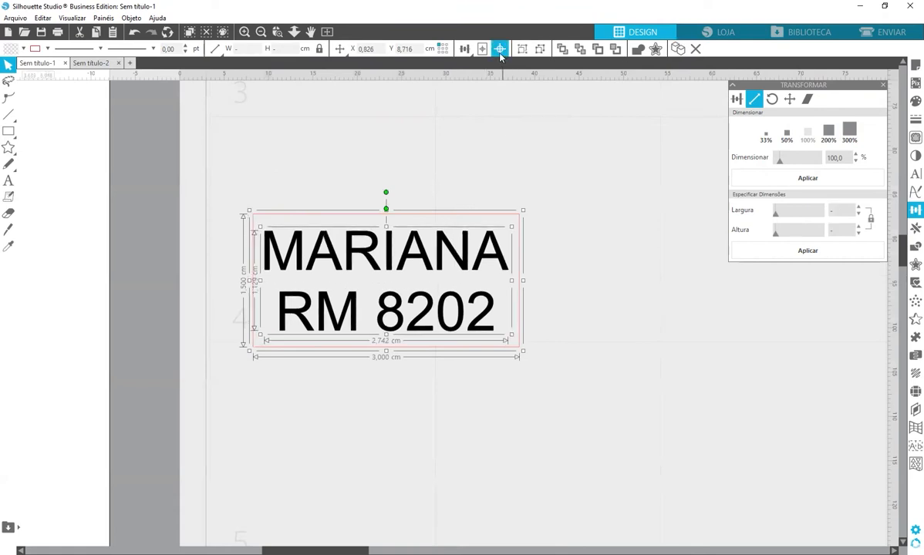
click(566, 326)
Set the label width to 2,70 cm and re-centre it within the 3 × 1.5 cm border
click(467, 253)
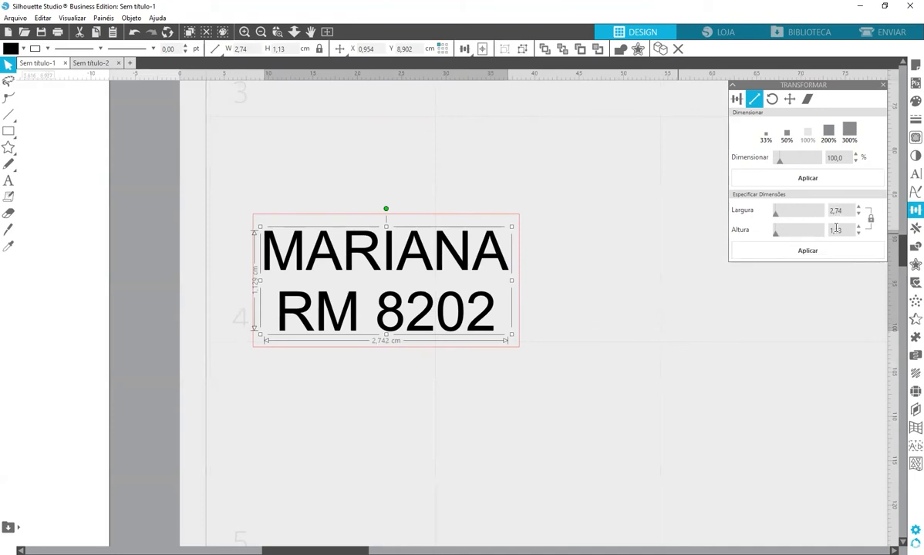
click(849, 210)
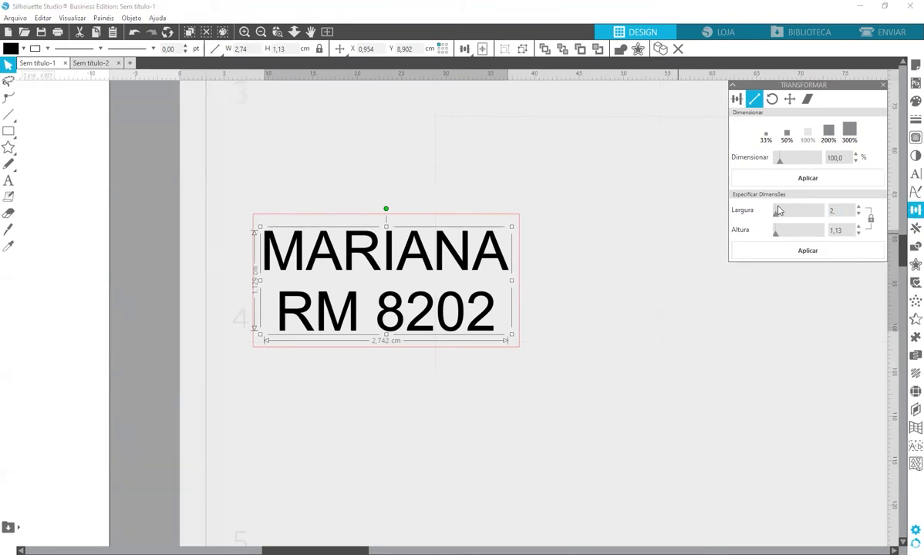
text(2,70)
click(808, 250)
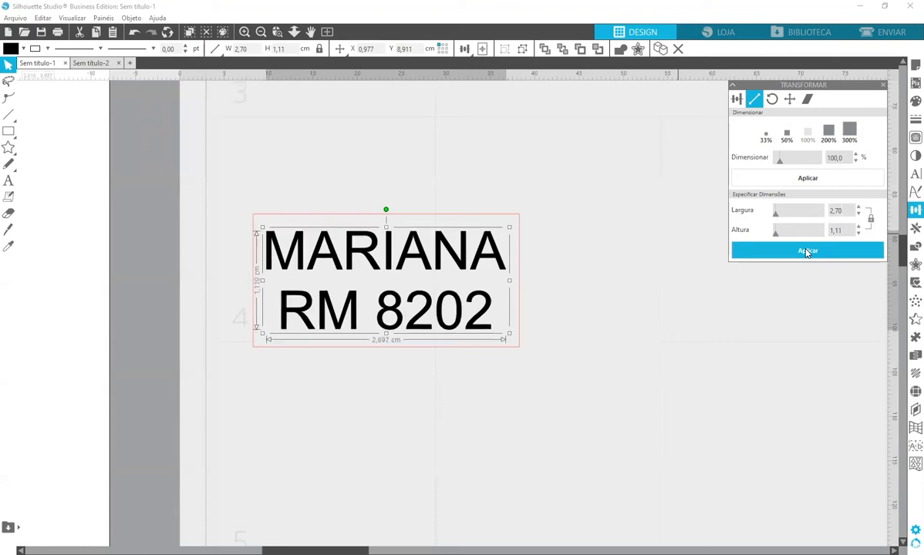
click(482, 49)
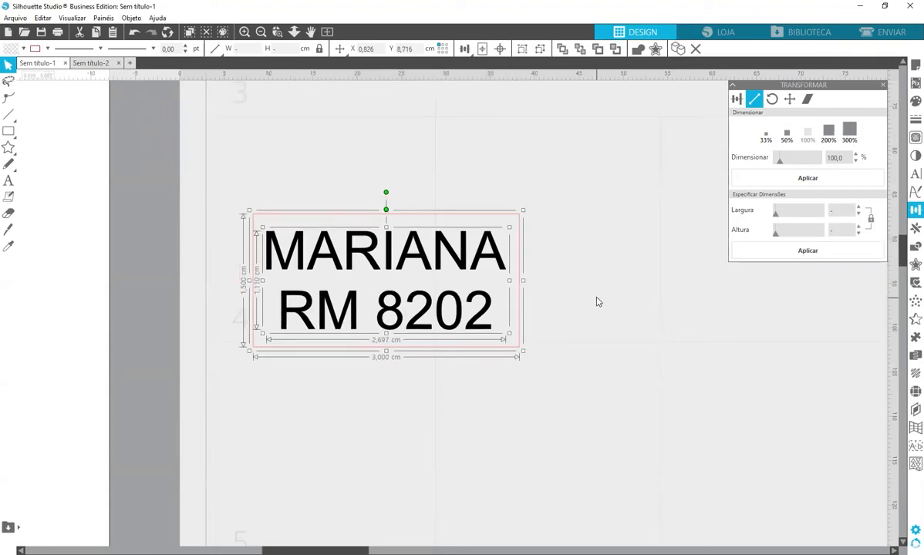
click(621, 272)
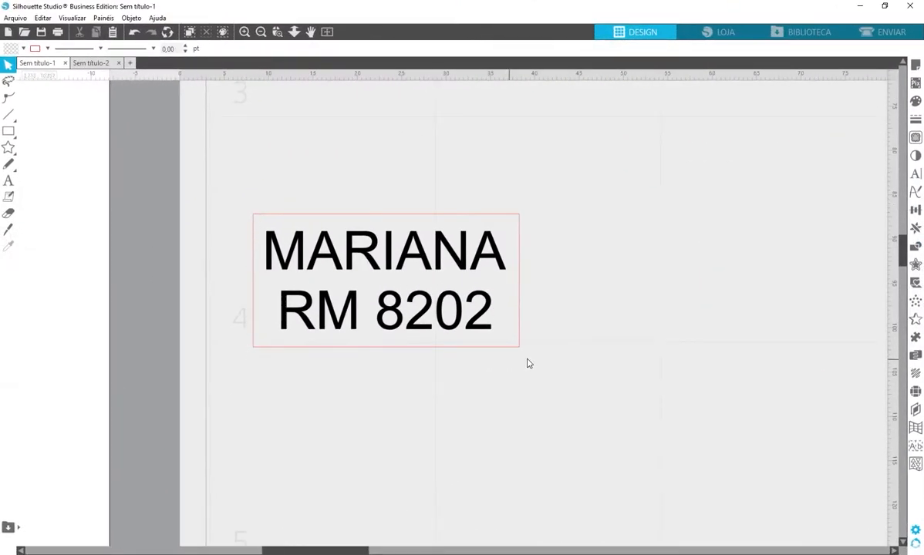
click(304, 223)
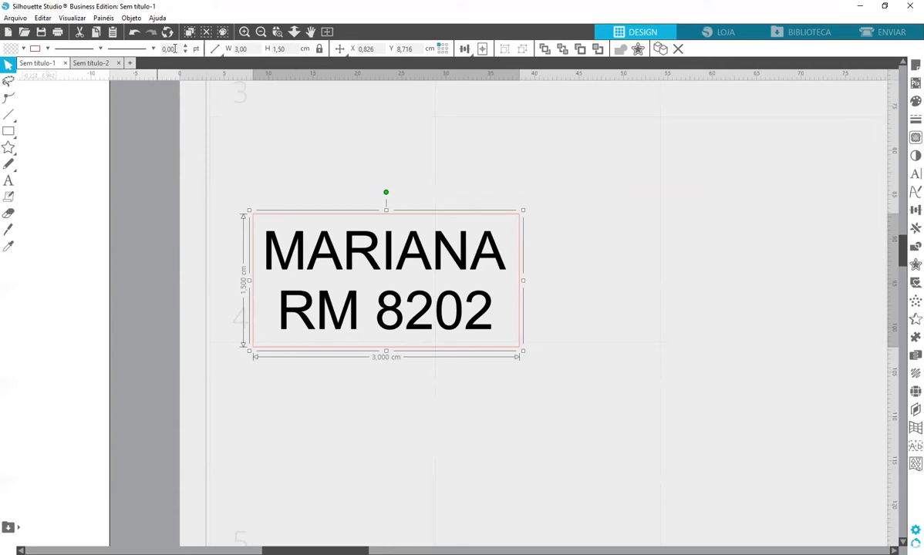
Set the red rectangle's outline thickness (Espessura) to 0,50 pt in Line Style
click(215, 49)
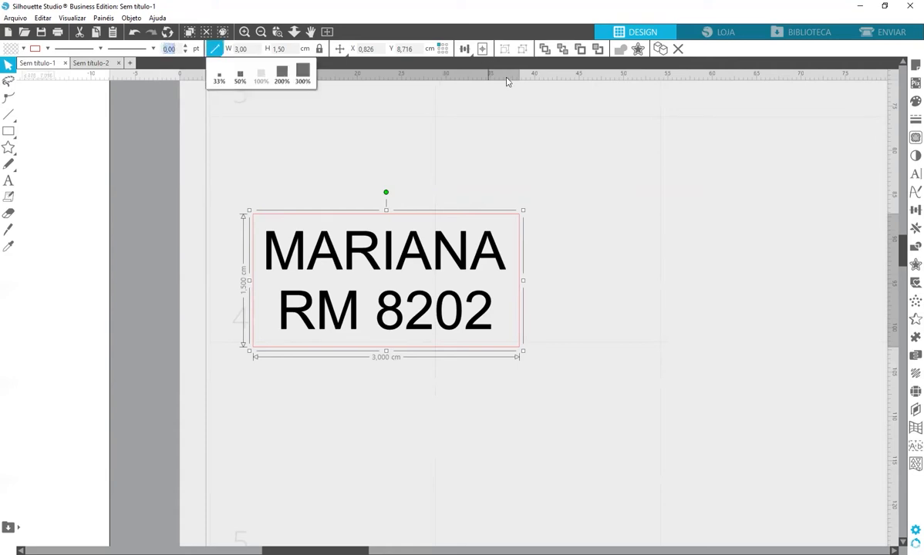
click(909, 124)
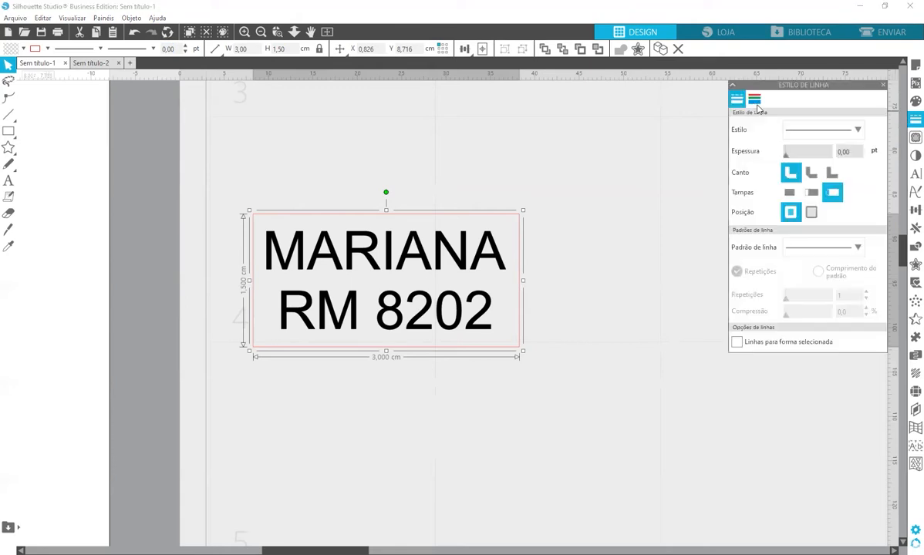
click(755, 100)
click(736, 99)
drag(787, 158, 732, 149)
click(883, 84)
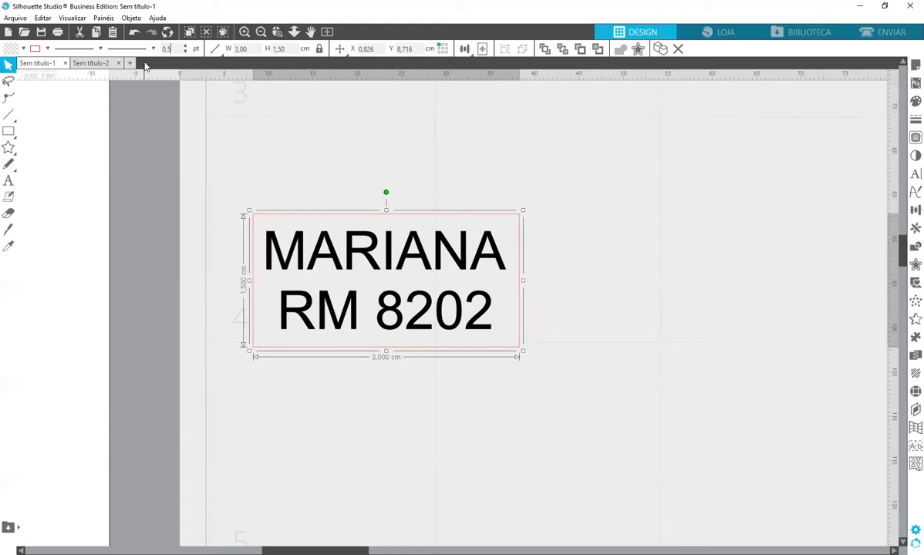
click(266, 132)
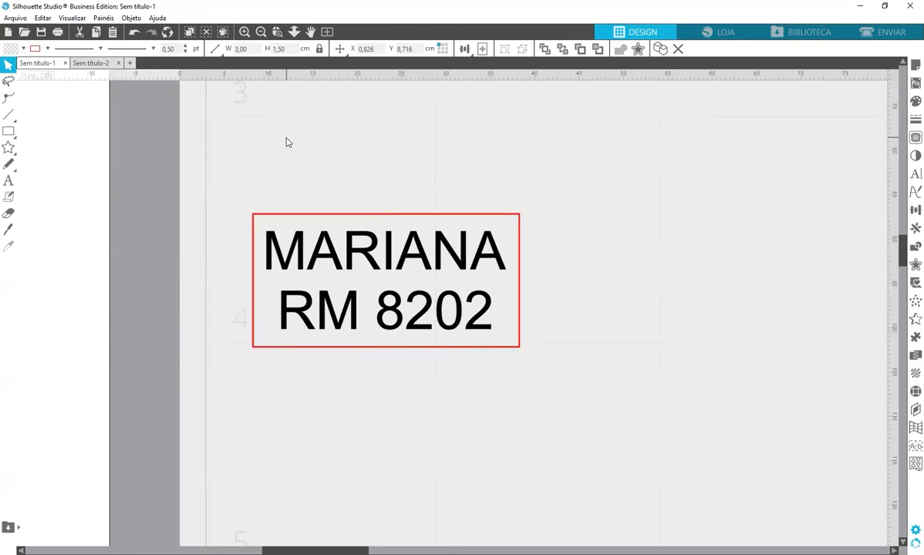
click(33, 48)
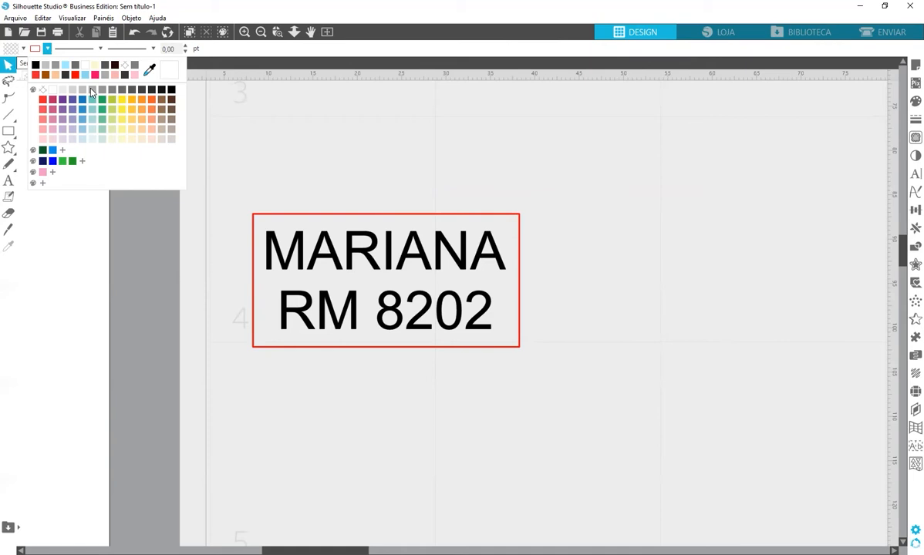
click(293, 221)
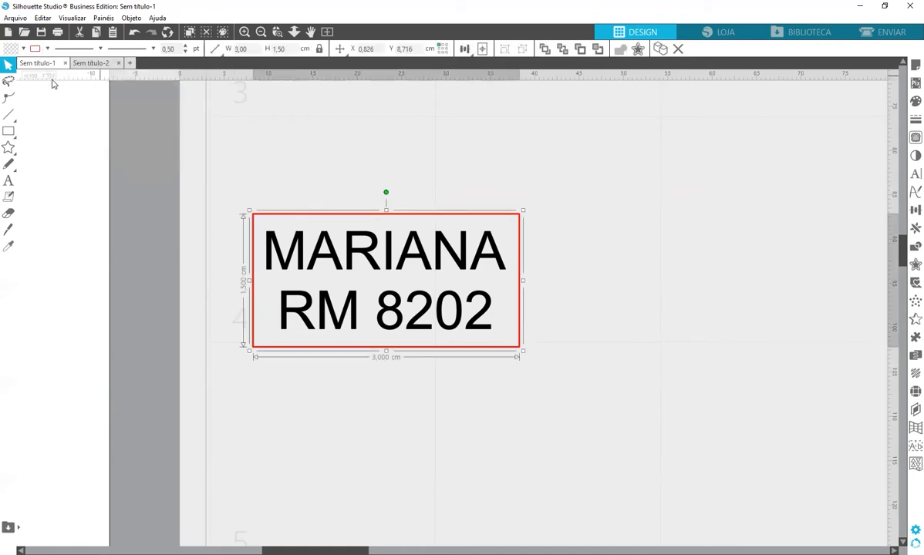
click(47, 50)
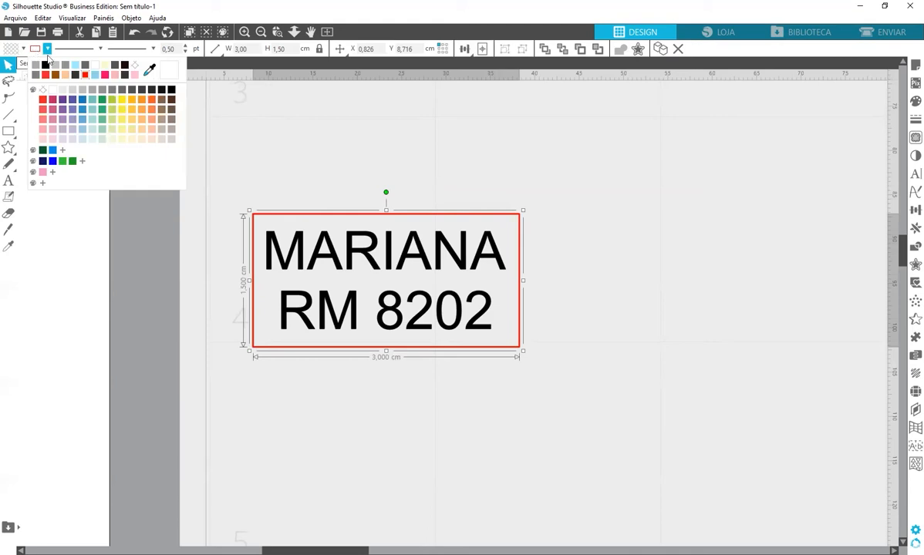
click(85, 92)
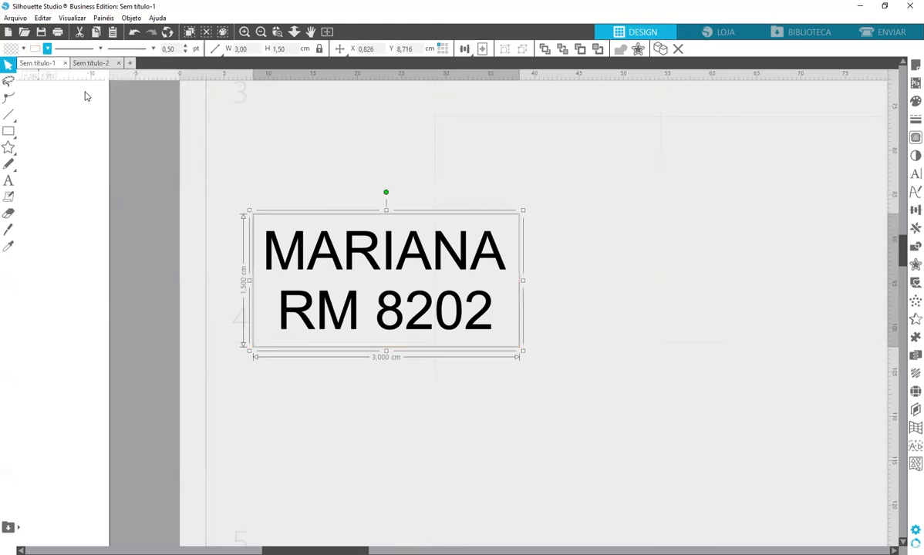
click(334, 48)
click(334, 48)
Select the label and fill its box white
drag(506, 174, 510, 229)
click(11, 48)
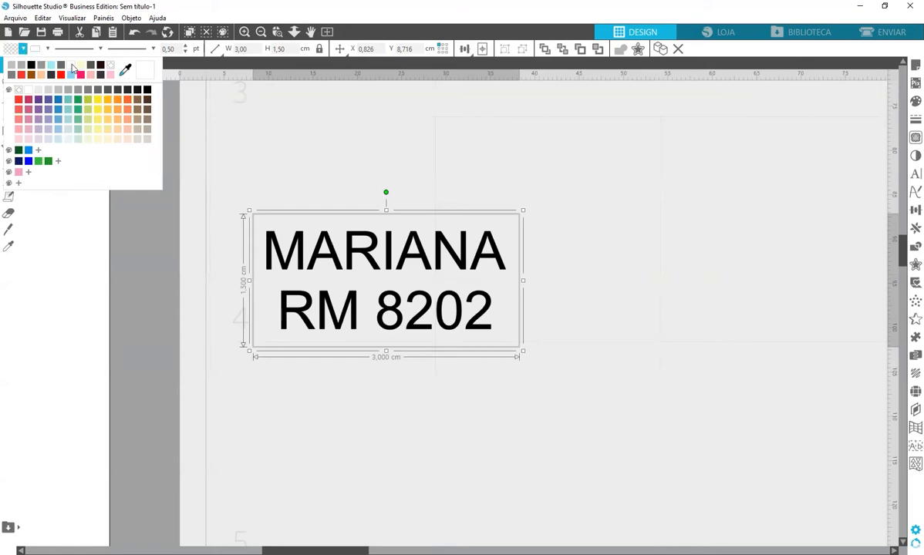
click(71, 68)
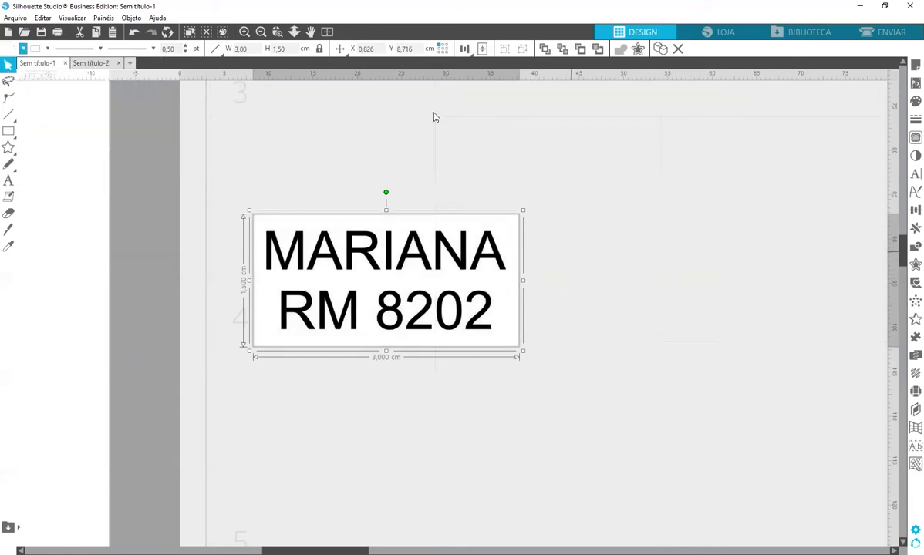
Zoom out and move the white label up just below the two label rows
click(261, 32)
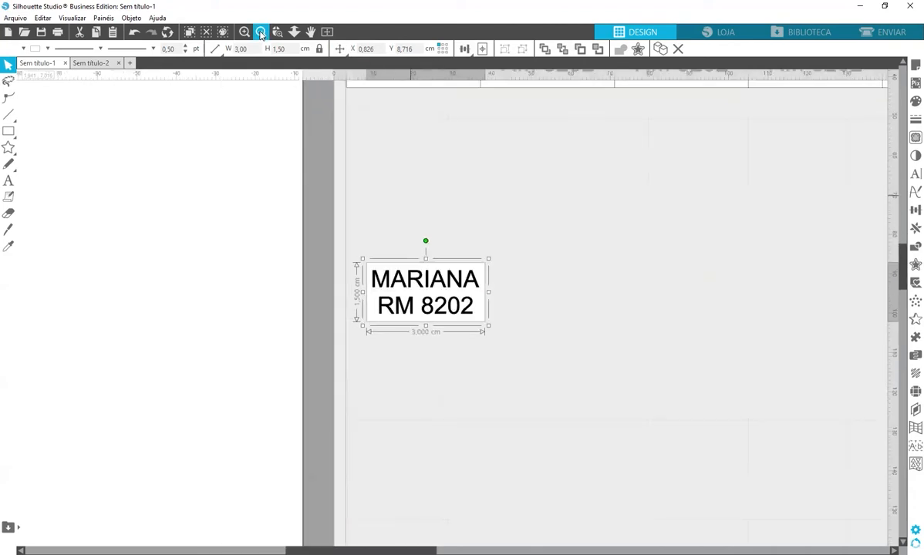
click(261, 32)
drag(463, 310, 466, 202)
click(495, 229)
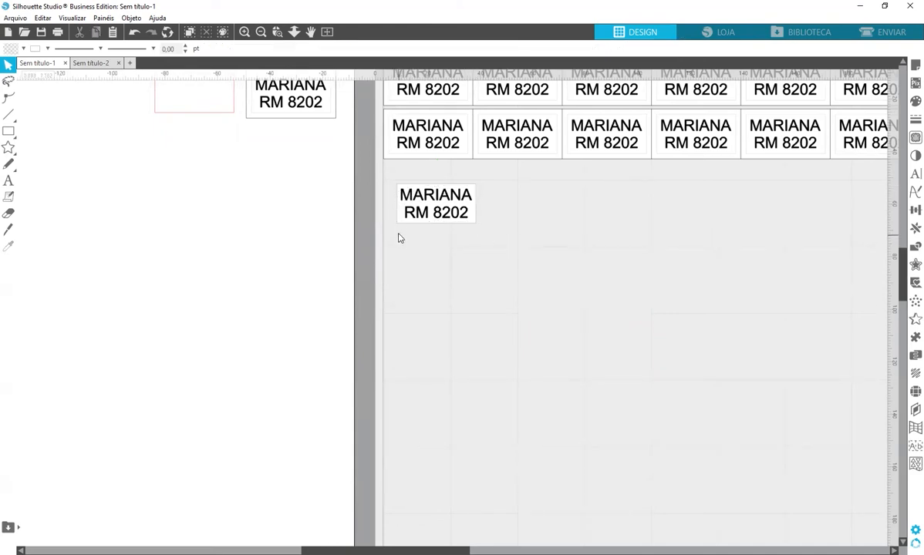
Shift the lone label left to line up with the rows' left edge
click(409, 216)
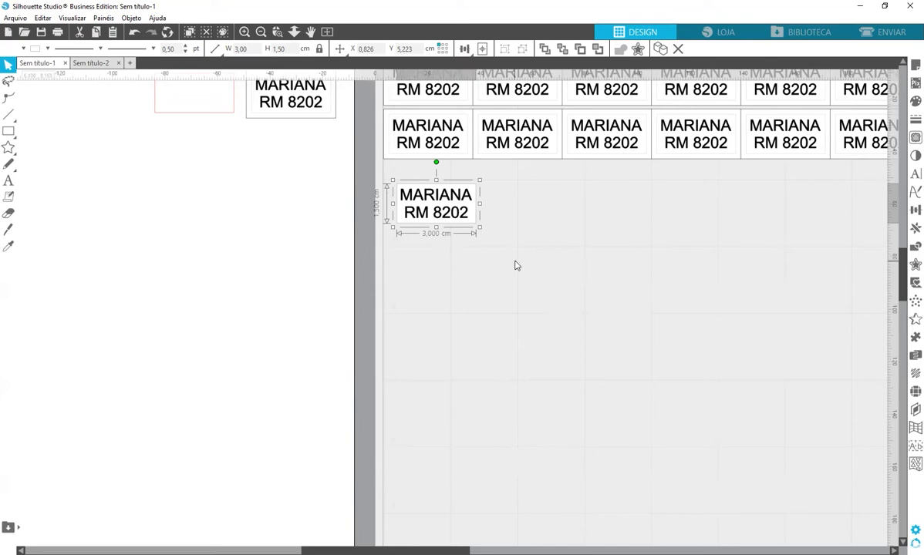
drag(540, 270, 459, 207)
key(i)
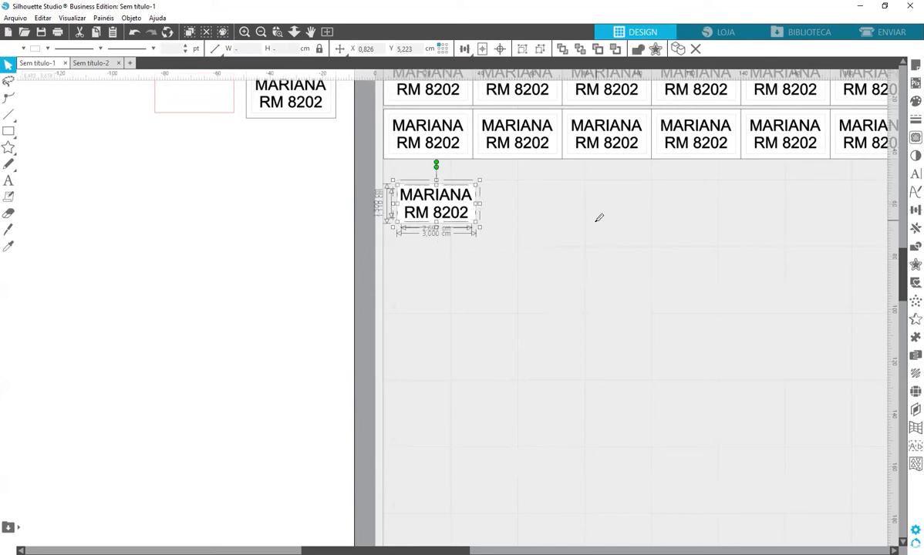
key(v)
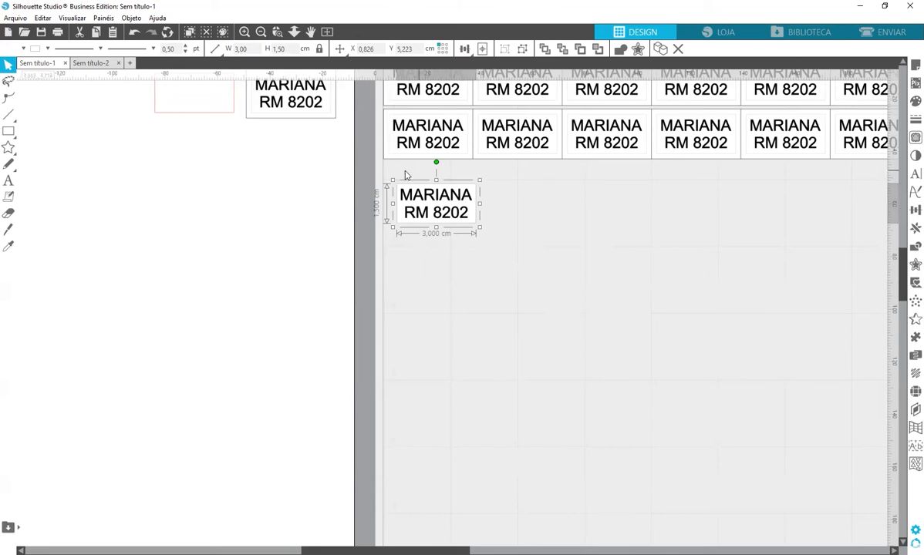
click(542, 268)
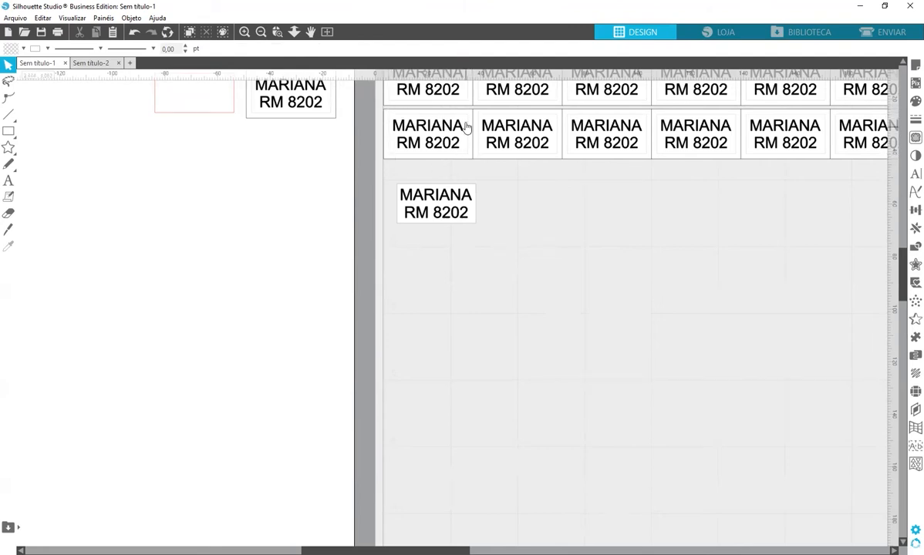
drag(470, 221, 463, 219)
click(462, 222)
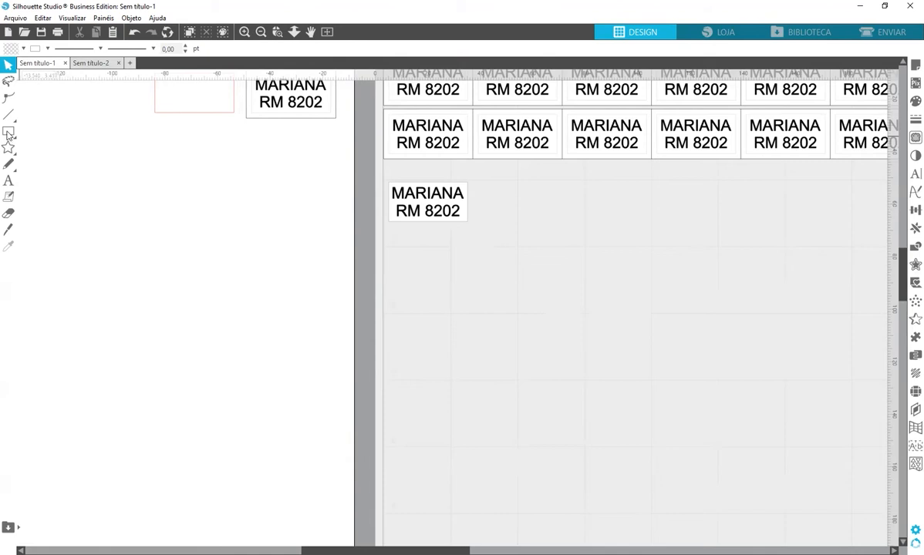
Draw a rectangle about 7.9 × 4.7 cm left of the mat and fill it light blue
key(ctrl+r)
mouse_move(102, 226)
mouse_down()
mouse_move(258, 334)
mouse_move(309, 353)
mouse_up()
drag(193, 165, 208, 264)
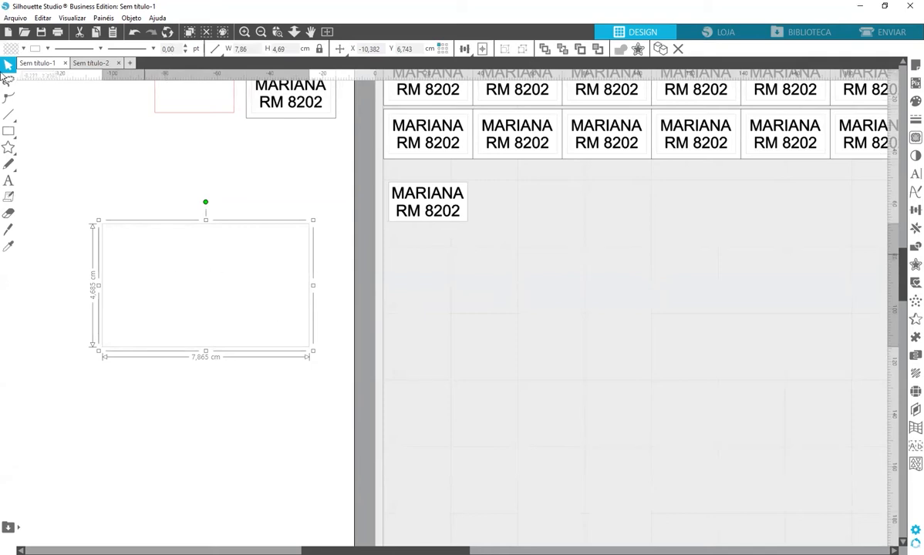
click(9, 48)
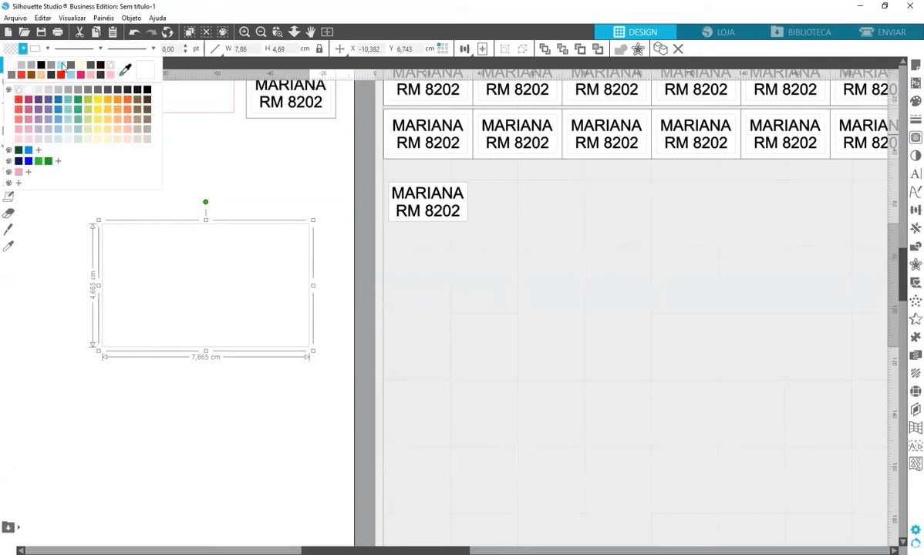
click(180, 201)
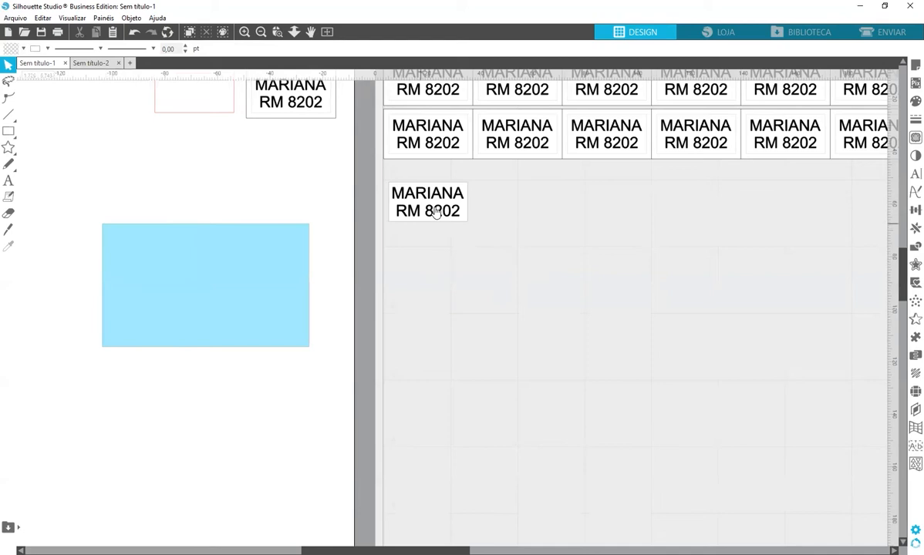
drag(437, 209, 211, 268)
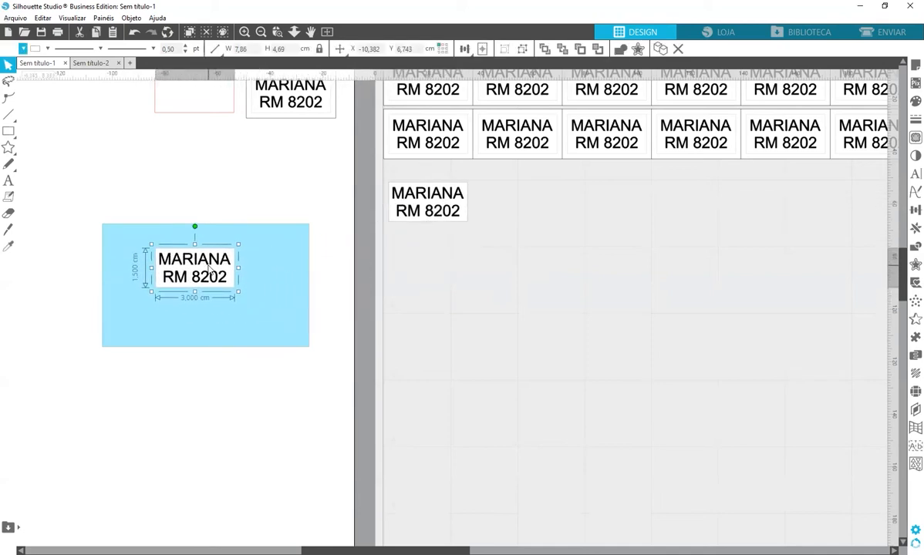
click(253, 261)
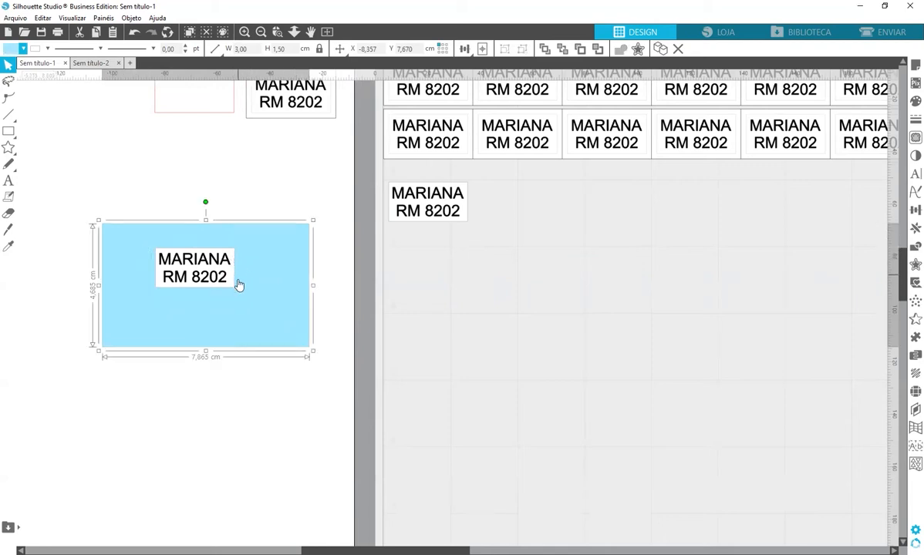
click(227, 388)
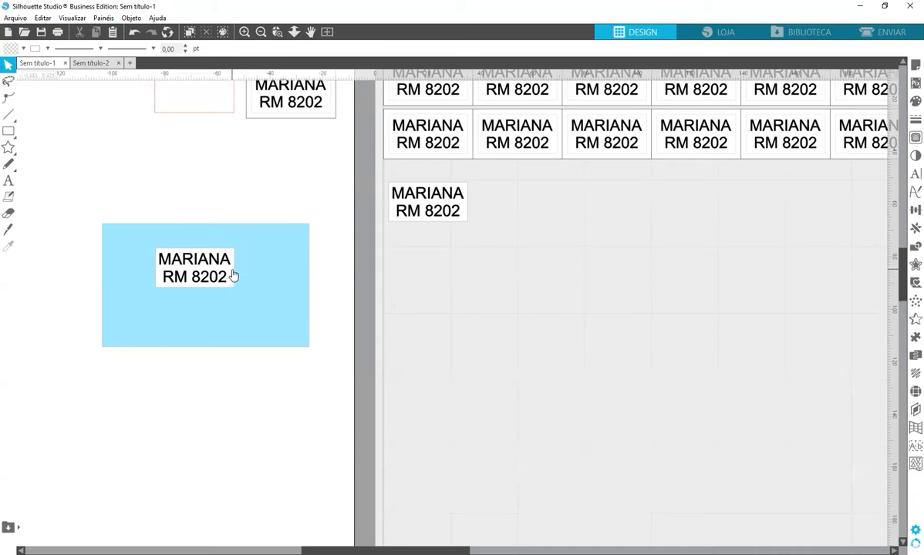
Ungroup the label, fill its box light blue, and set it back on the blue rectangle
drag(221, 267, 249, 409)
right_click(249, 409)
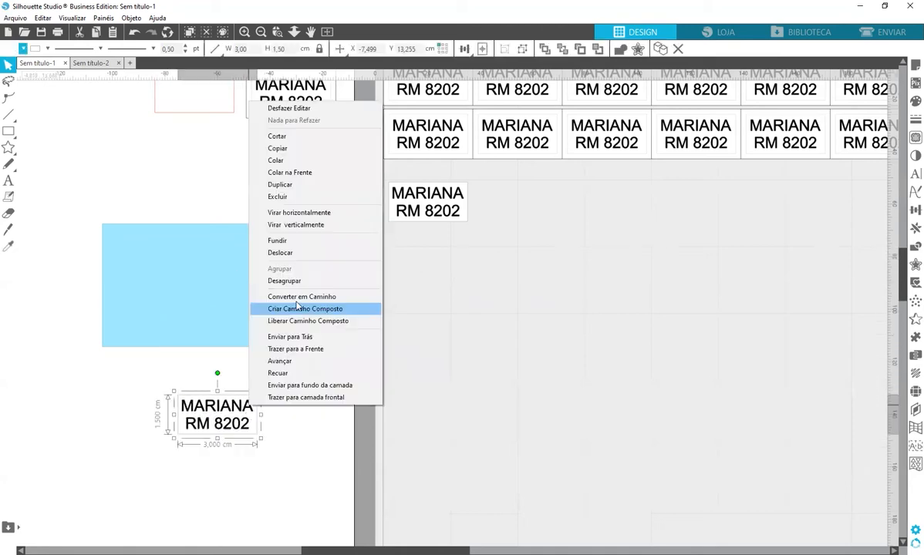
click(297, 278)
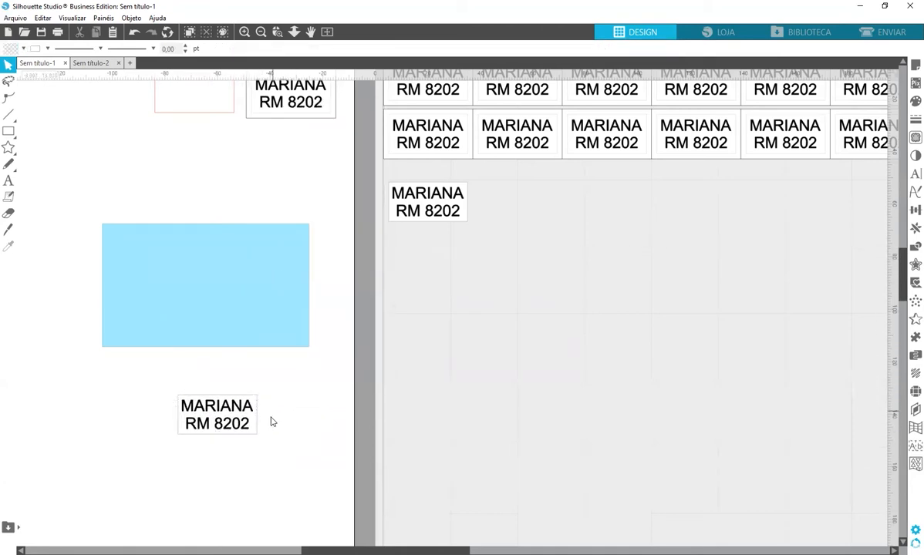
click(249, 401)
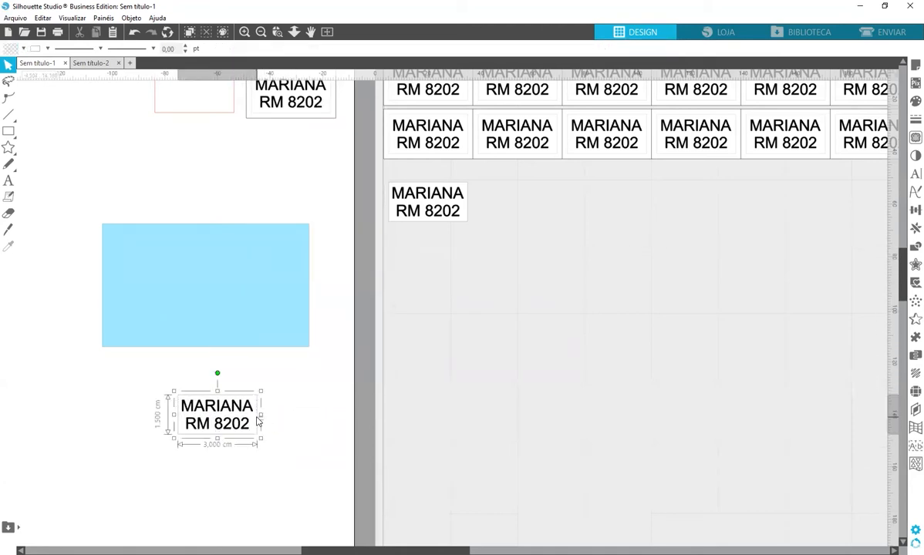
click(23, 49)
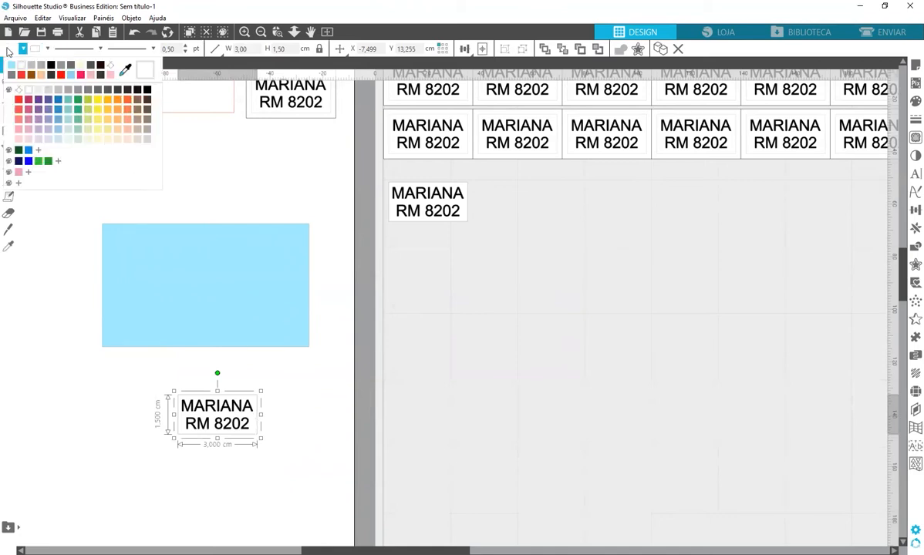
click(115, 247)
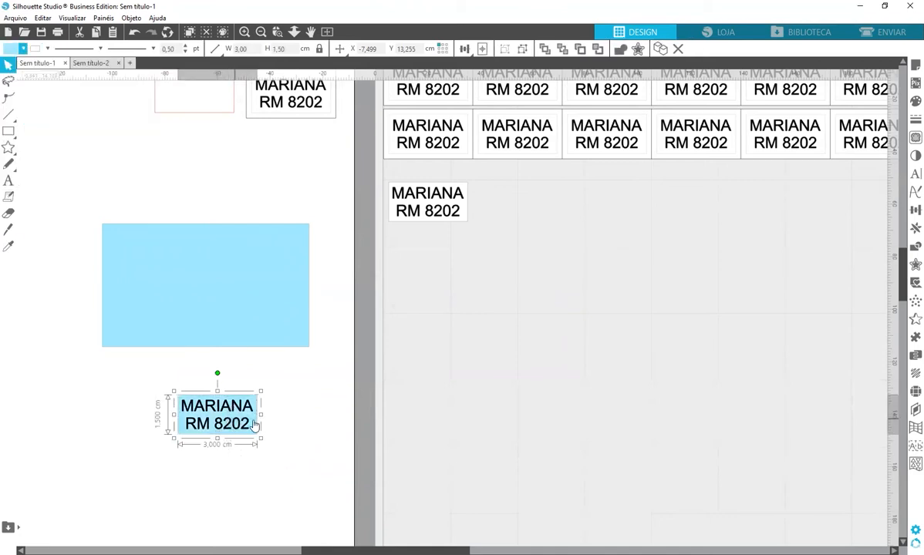
drag(254, 425, 274, 277)
click(274, 303)
click(216, 193)
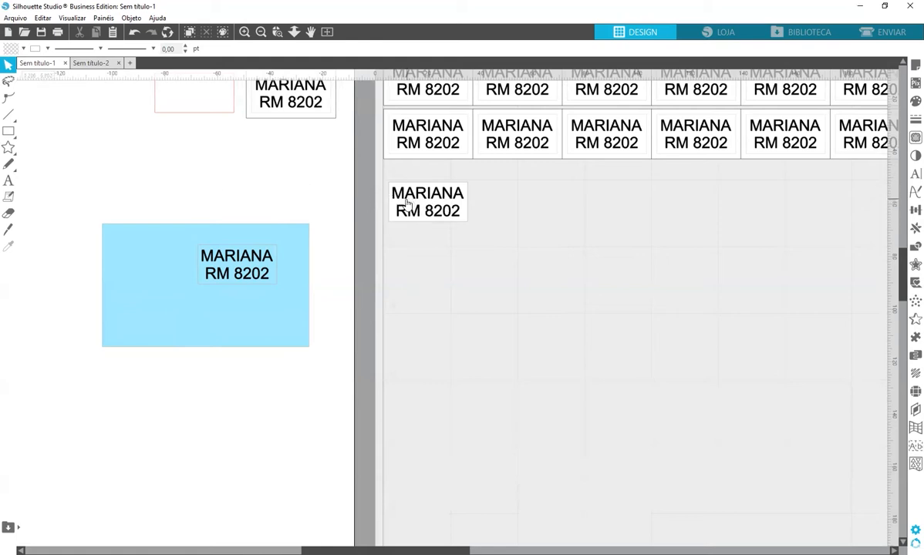
Delete the blue backing with its text and place a 3 × 1.5 cm rectangle below the labels
drag(181, 179, 276, 353)
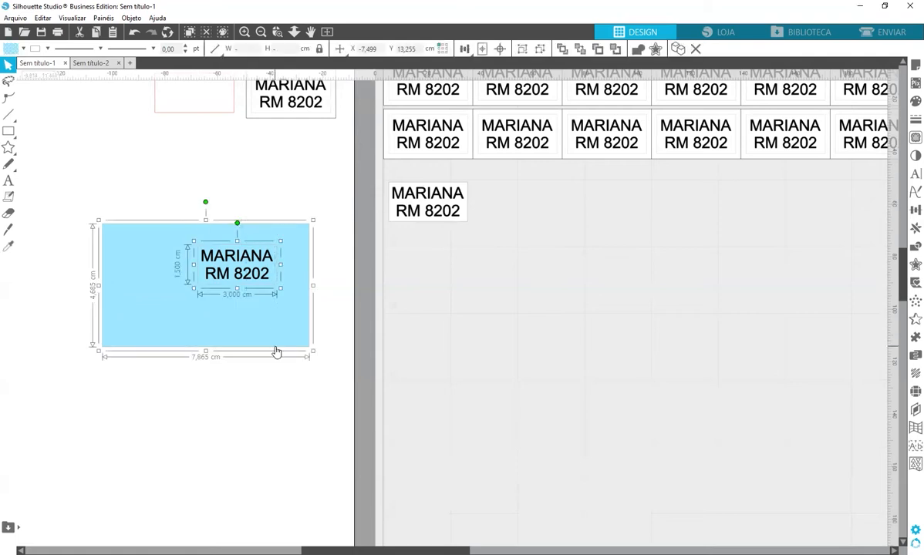
key(Delete)
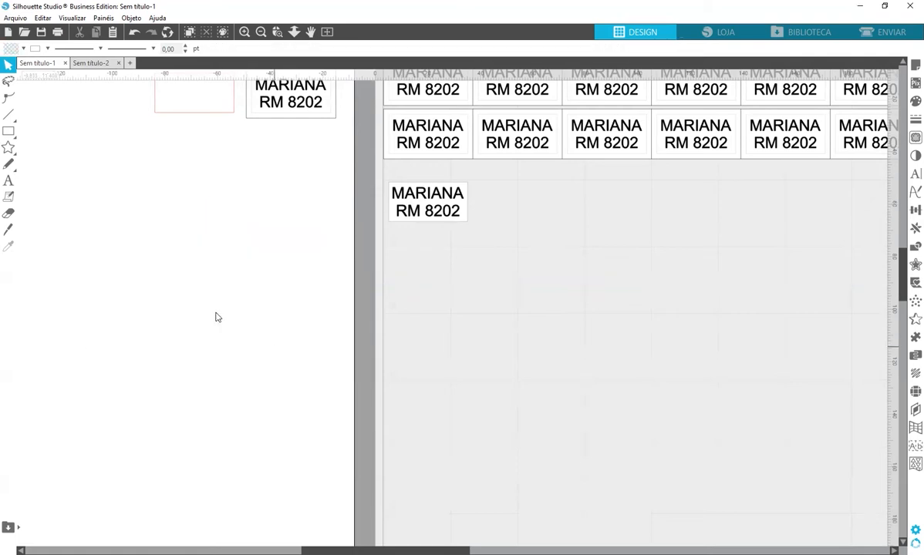
drag(190, 118, 462, 322)
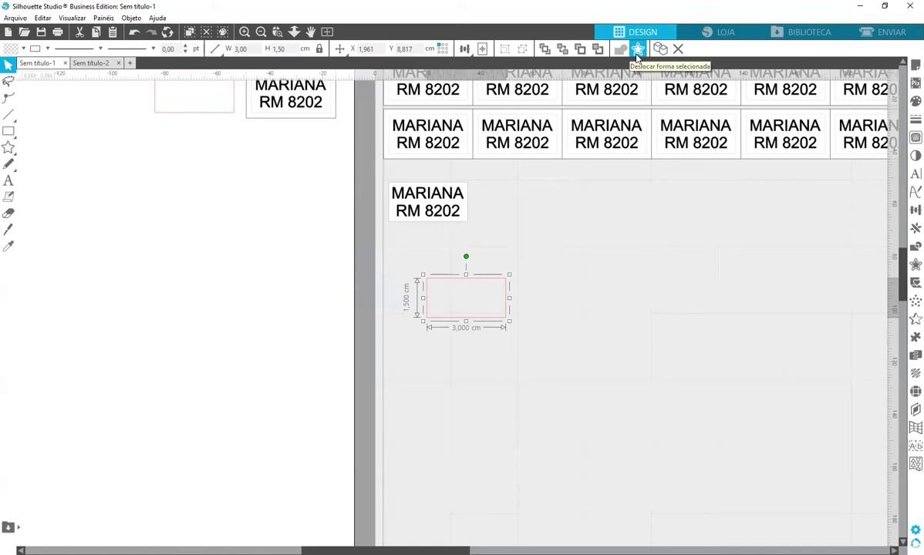
Apply a sharp-cornered 0,200 cm outer Deslocar offset and move the outline around the lone label
click(636, 52)
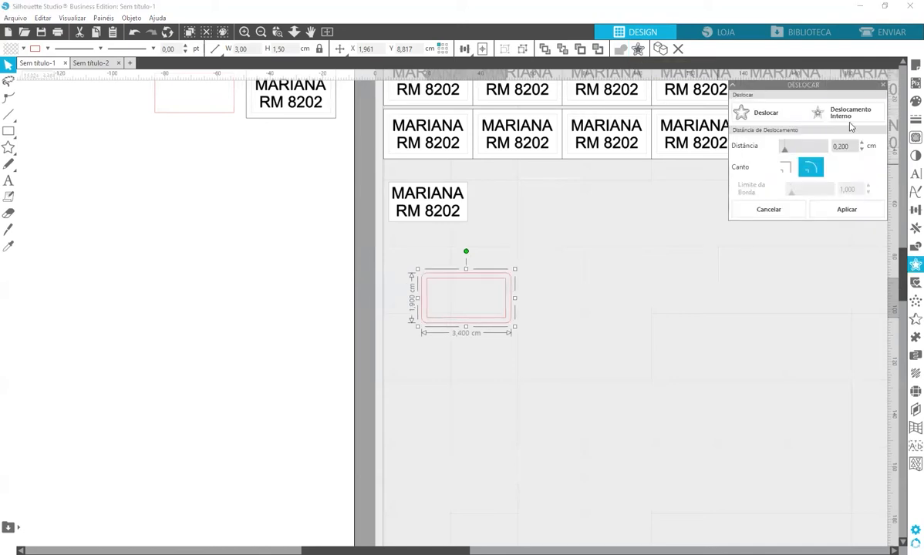
click(833, 114)
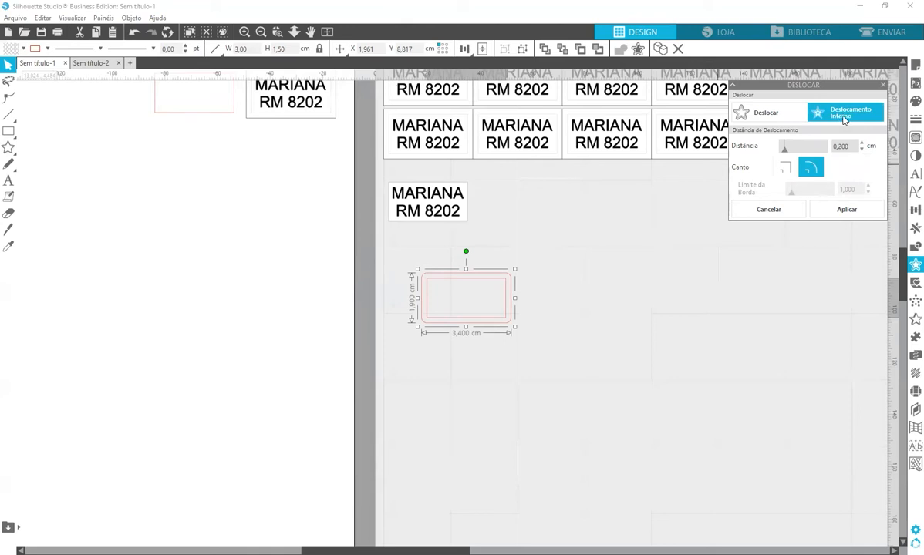
click(767, 116)
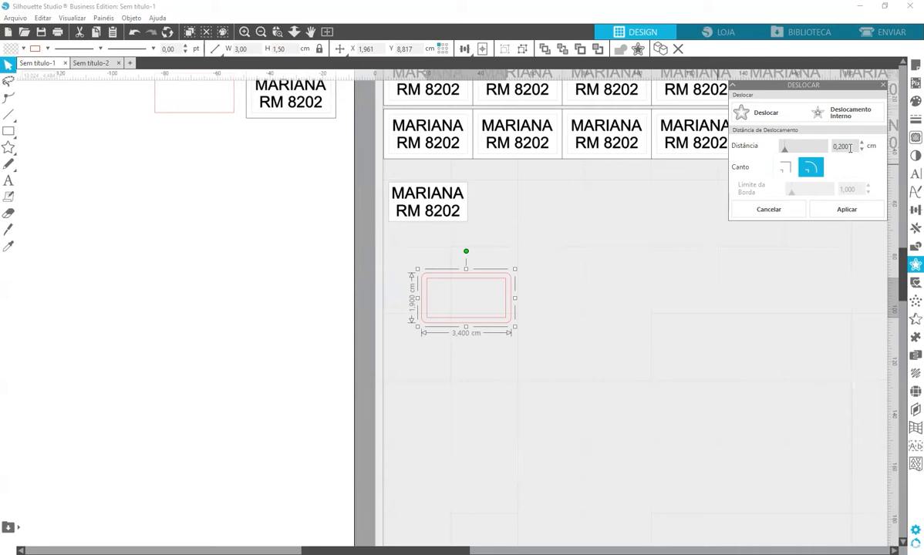
click(786, 169)
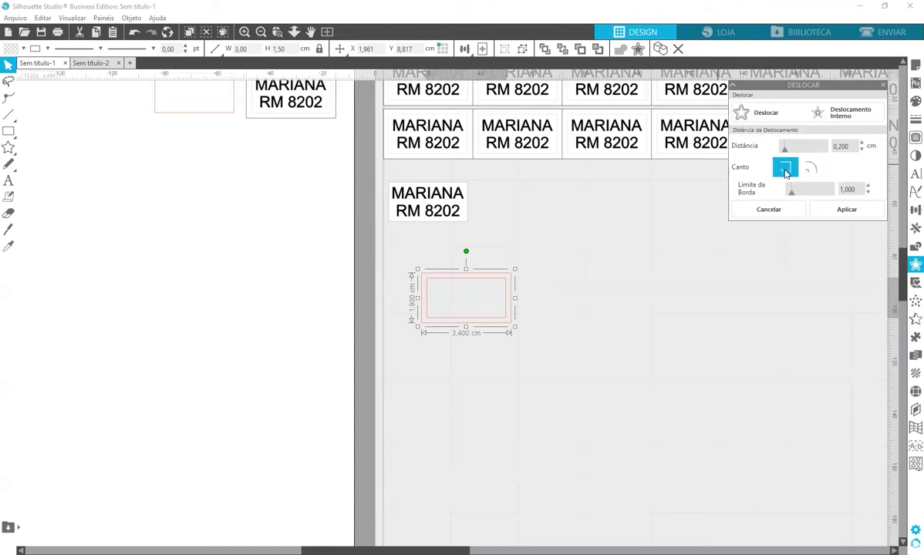
click(840, 213)
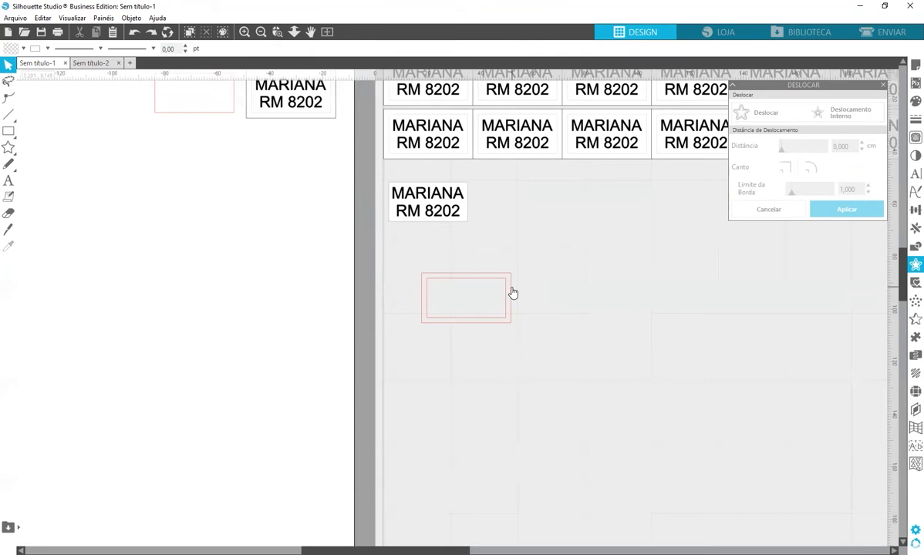
drag(512, 292, 475, 196)
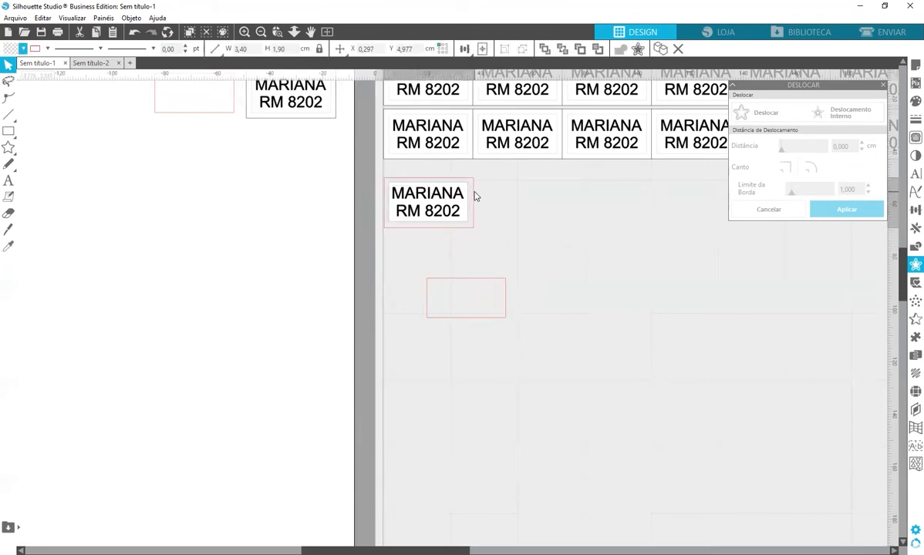
Centre the label text in its offset outline, fill the outline white, and send it to back
click(562, 218)
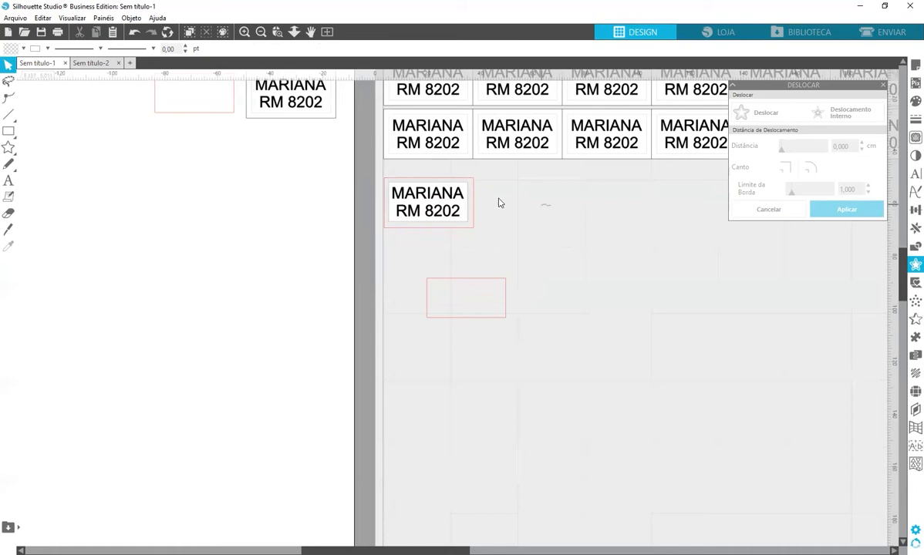
click(419, 183)
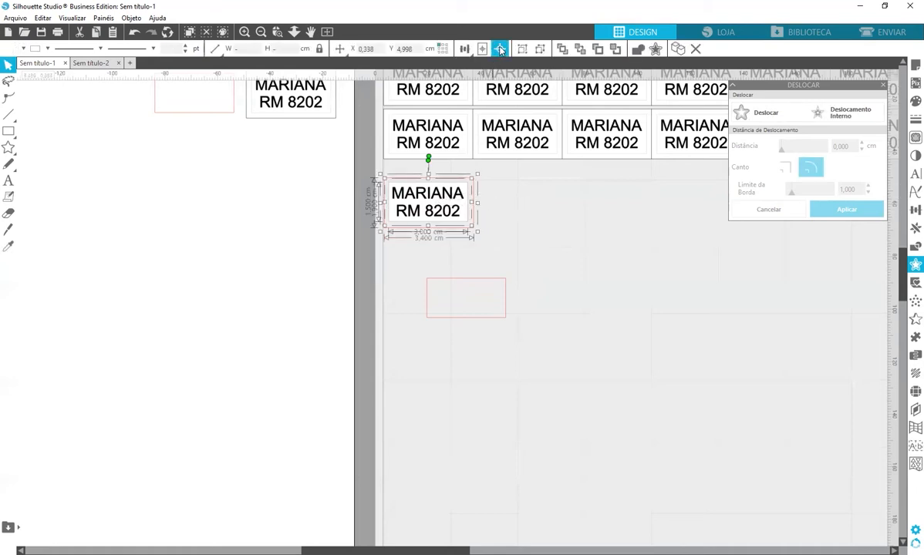
click(499, 48)
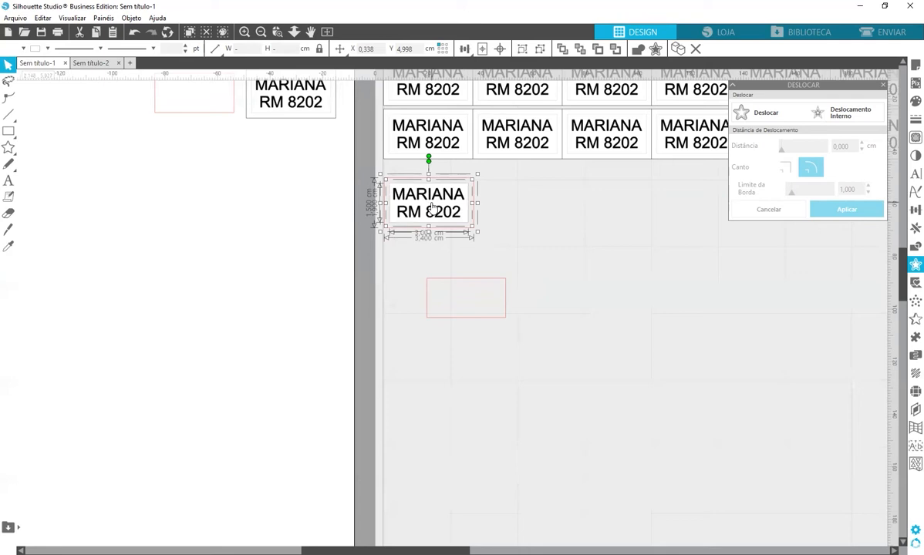
click(412, 190)
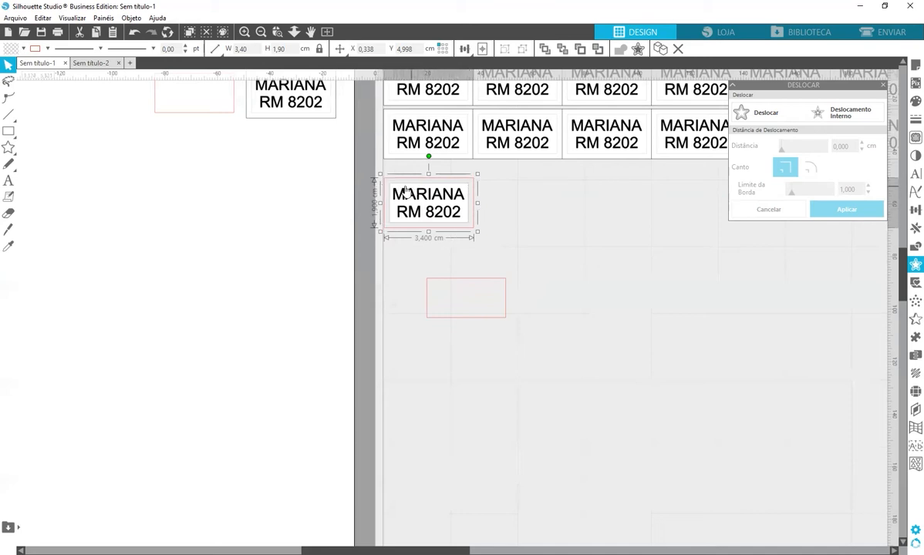
click(13, 51)
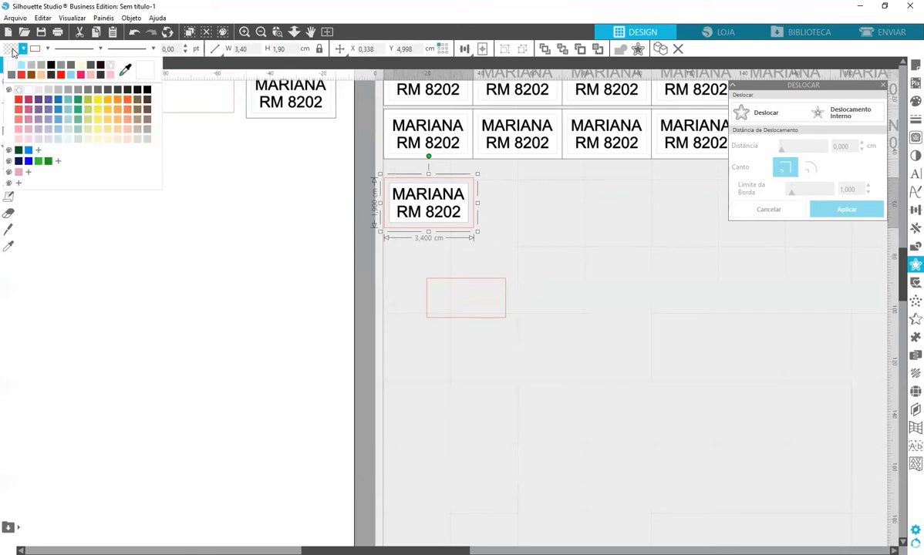
click(28, 93)
right_click(512, 197)
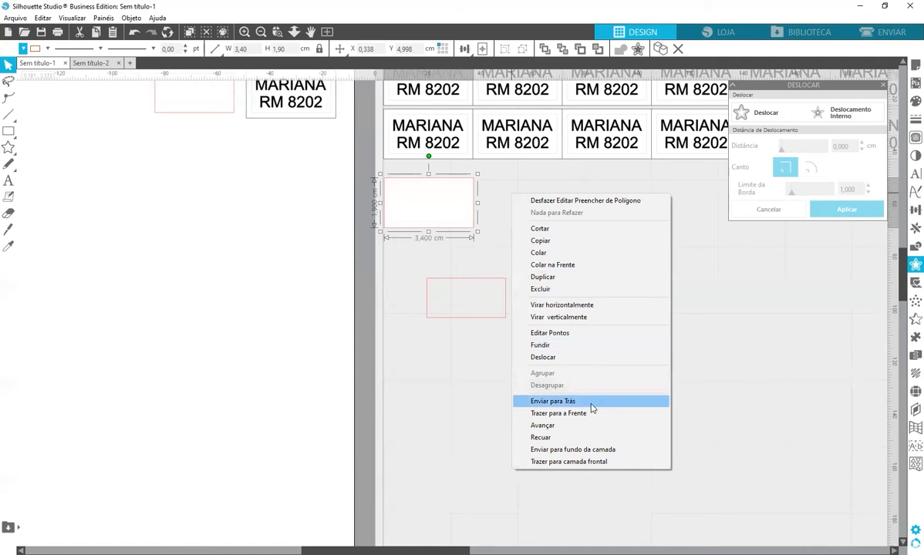
click(553, 401)
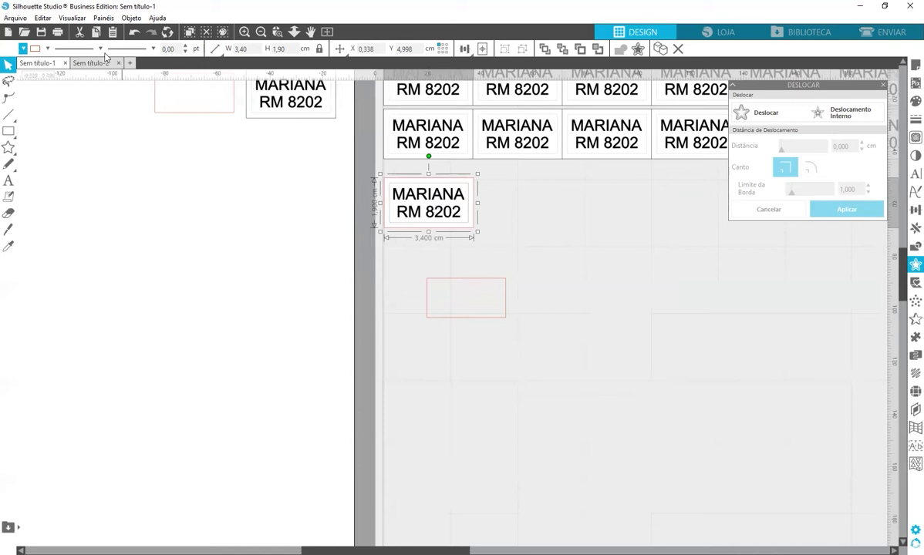
Set the border's line colour to grey and select the leftover red rectangle
click(35, 50)
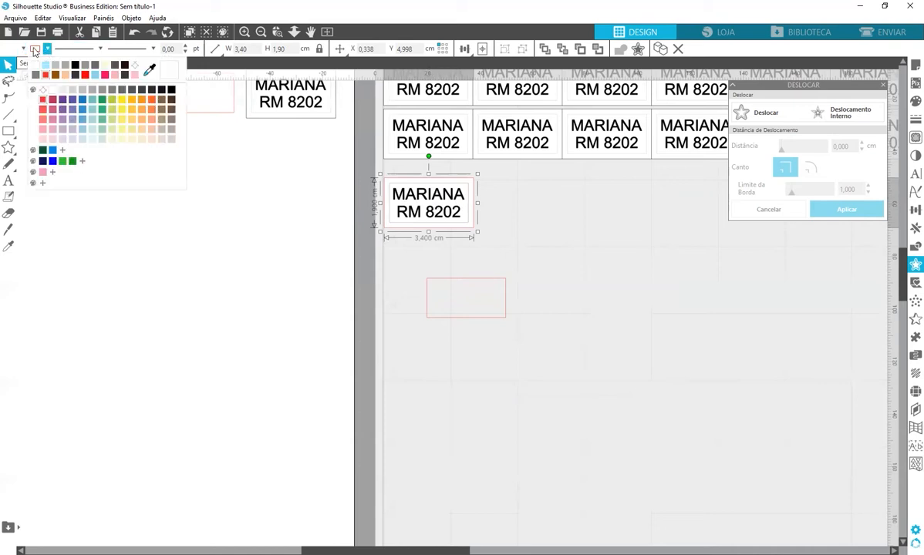
click(122, 92)
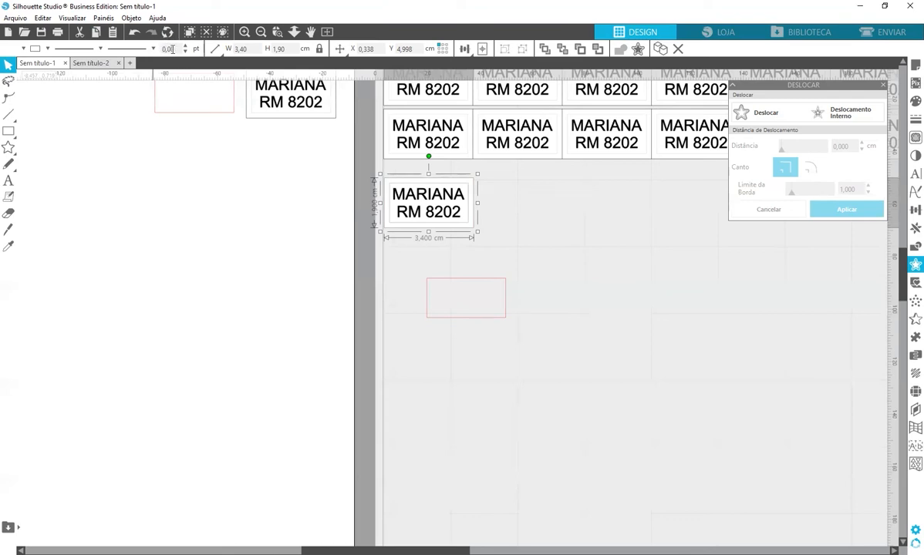
drag(561, 223, 434, 205)
click(434, 205)
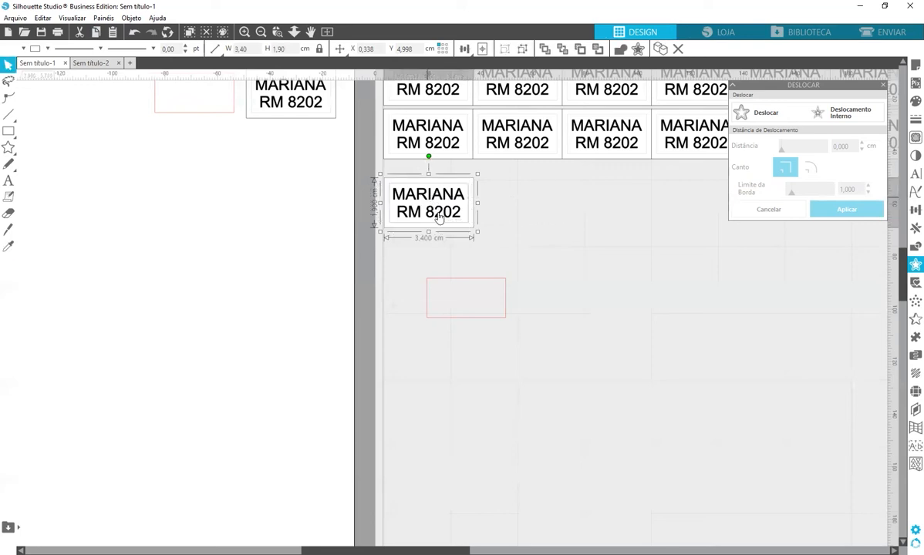
click(506, 308)
Delete the red rectangle and move the lone label lower and slightly left
key(Delete)
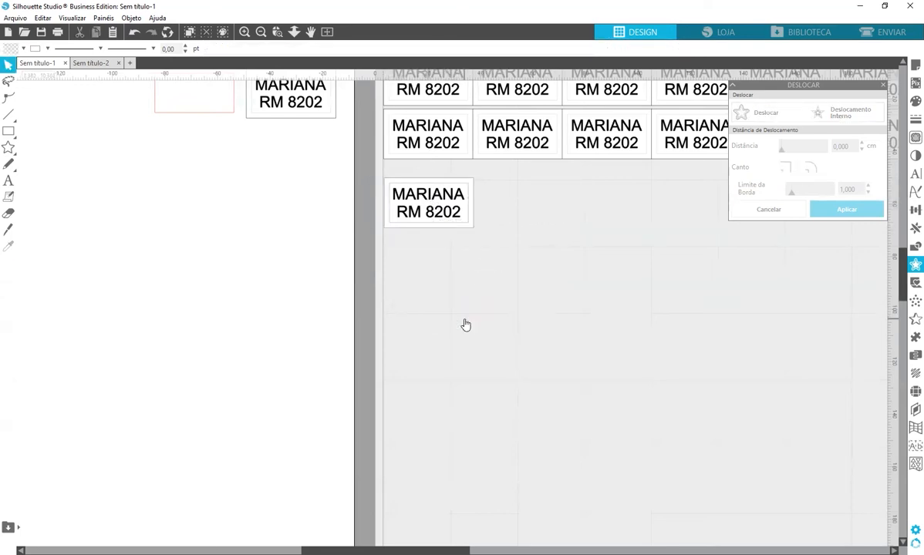
drag(446, 219, 451, 272)
key(Left)
key(Left)
key(Left)
key(Left)
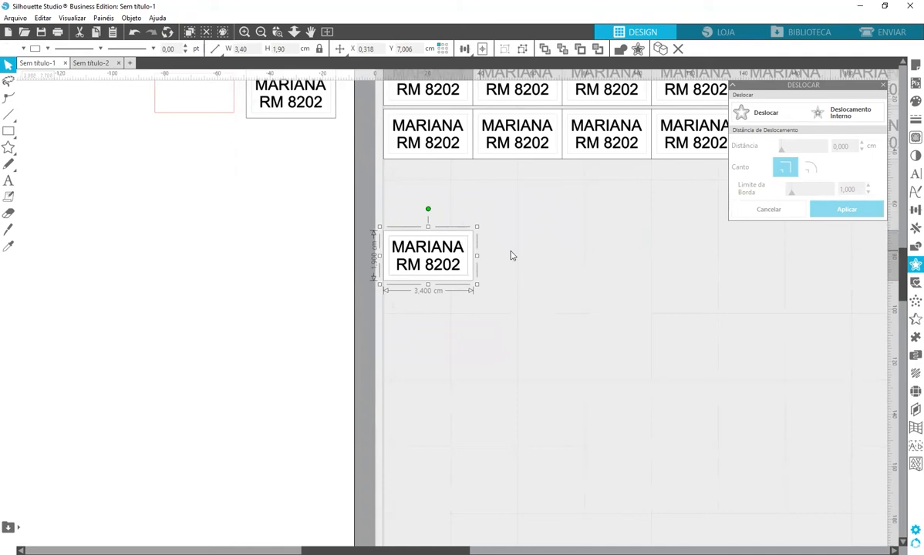
click(480, 237)
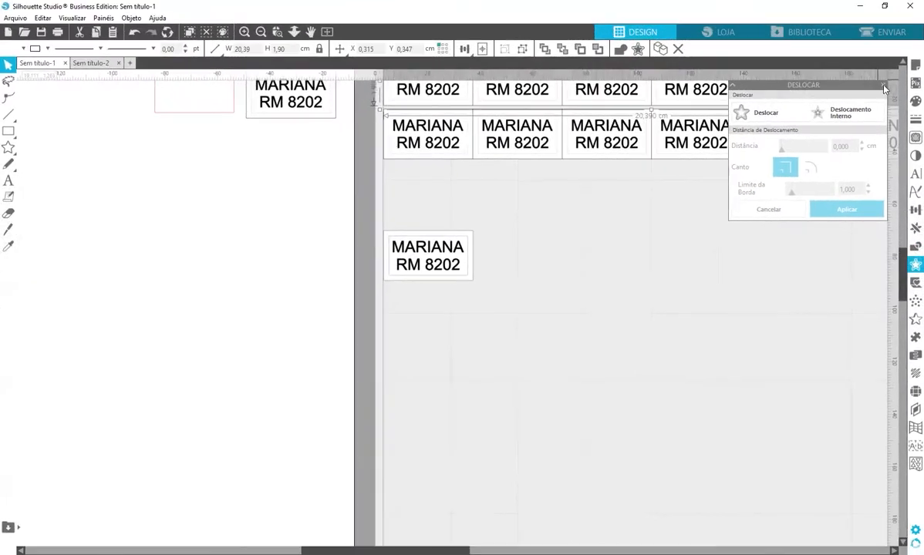
Duplicate the lone bordered label to the right into a row of six
click(884, 88)
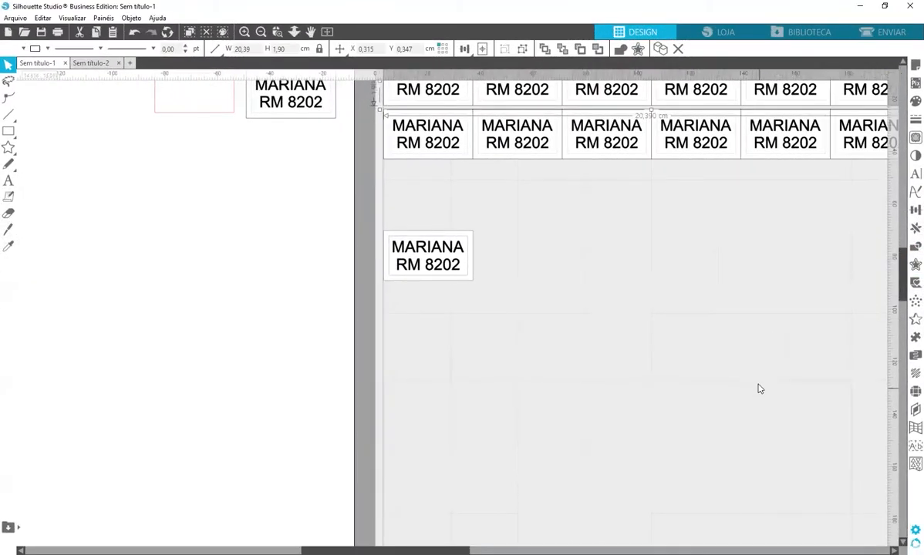
drag(716, 398, 566, 400)
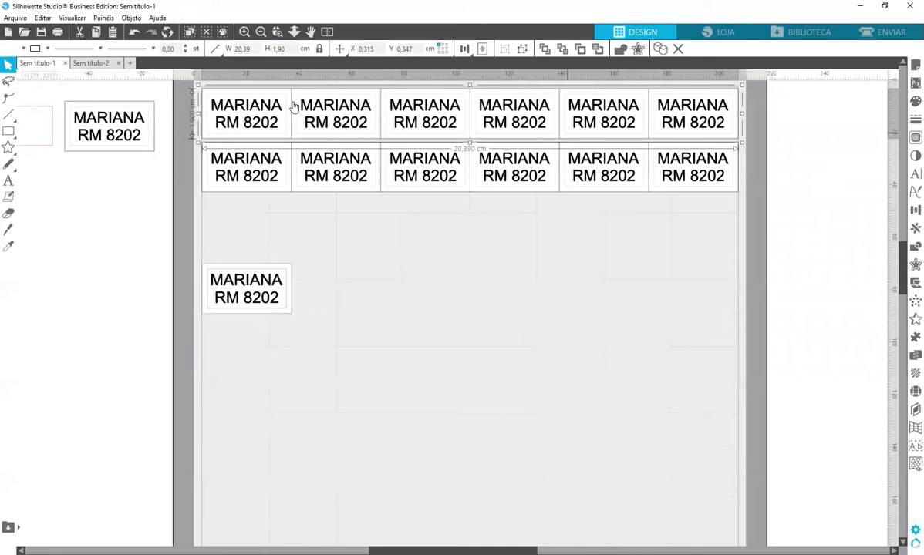
click(432, 345)
drag(340, 343, 233, 285)
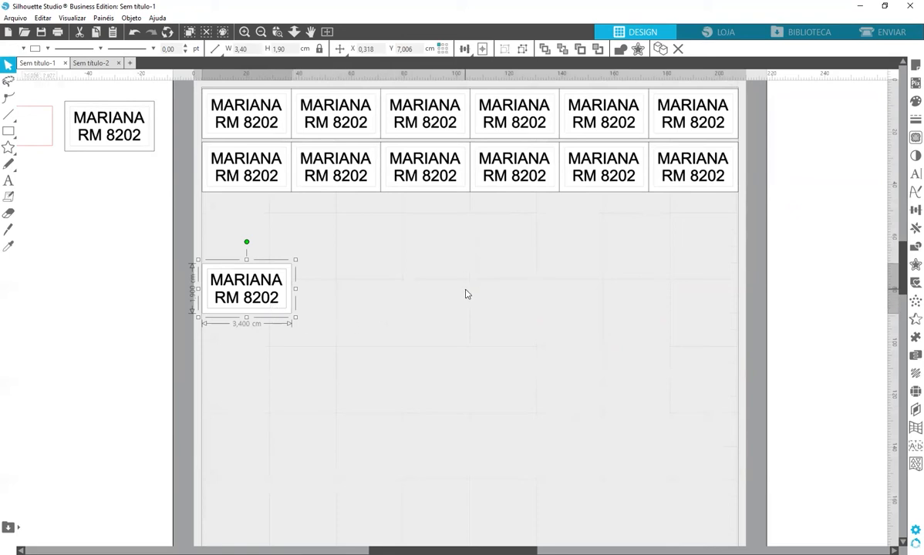
key(ctrl+Right)
key(ctrl+Right)
key(ctrl+Right)
key(ctrl+Right)
key(ctrl+Right)
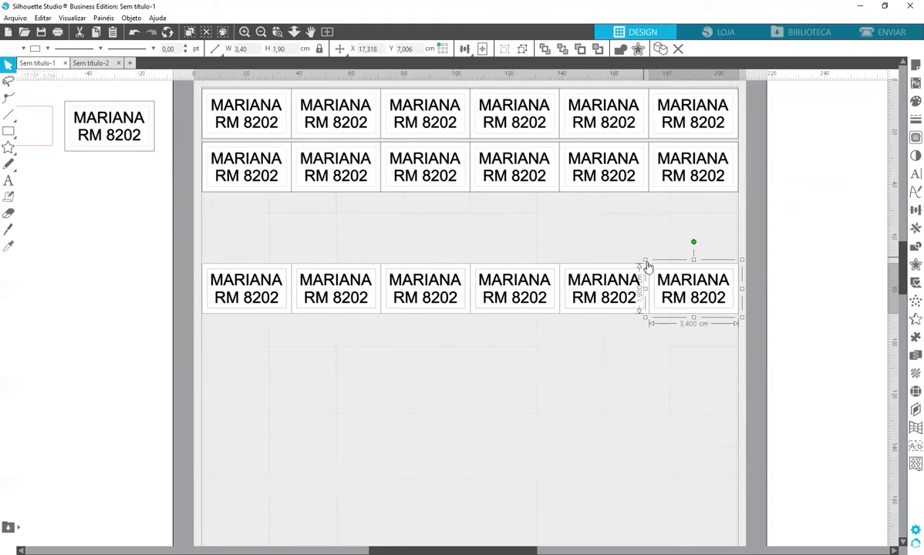
Duplicate the new row of six labels beneath it to form a second row
drag(787, 357, 198, 288)
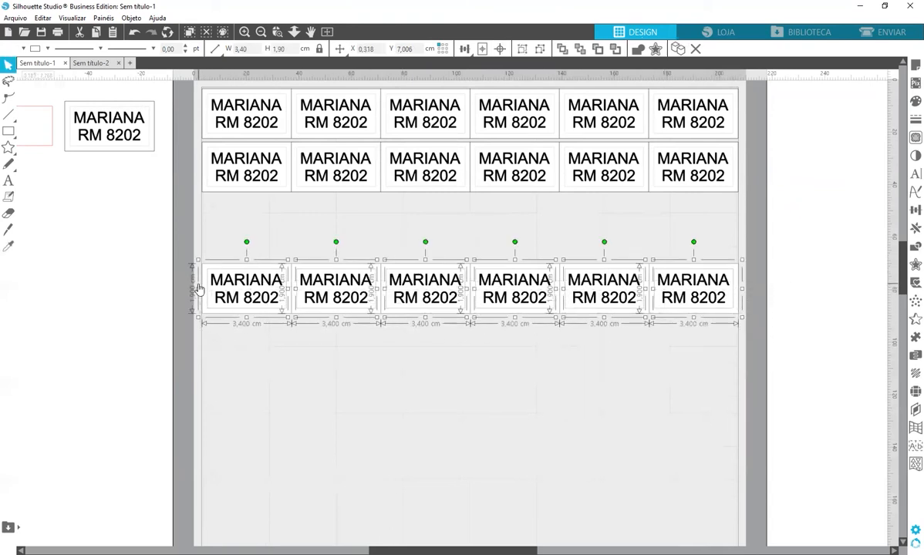
key(i)
key(ctrl+d)
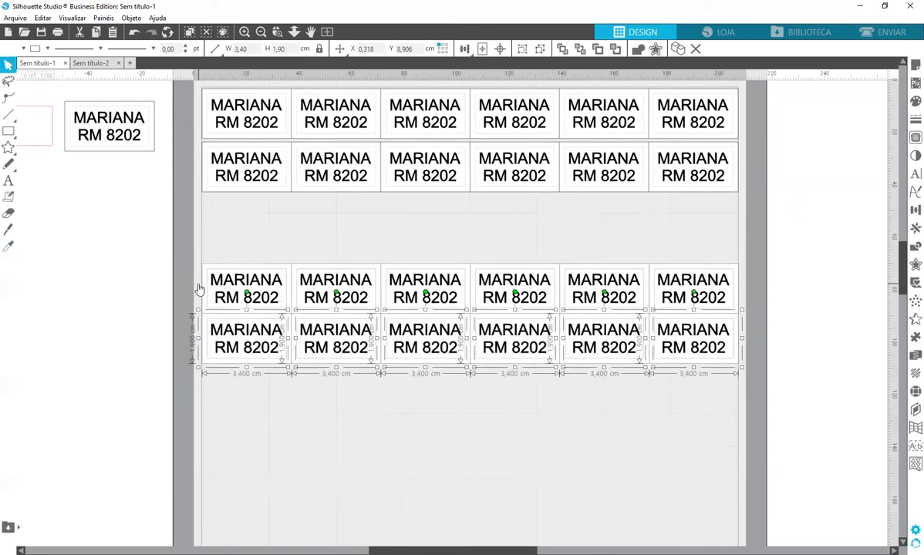
click(330, 427)
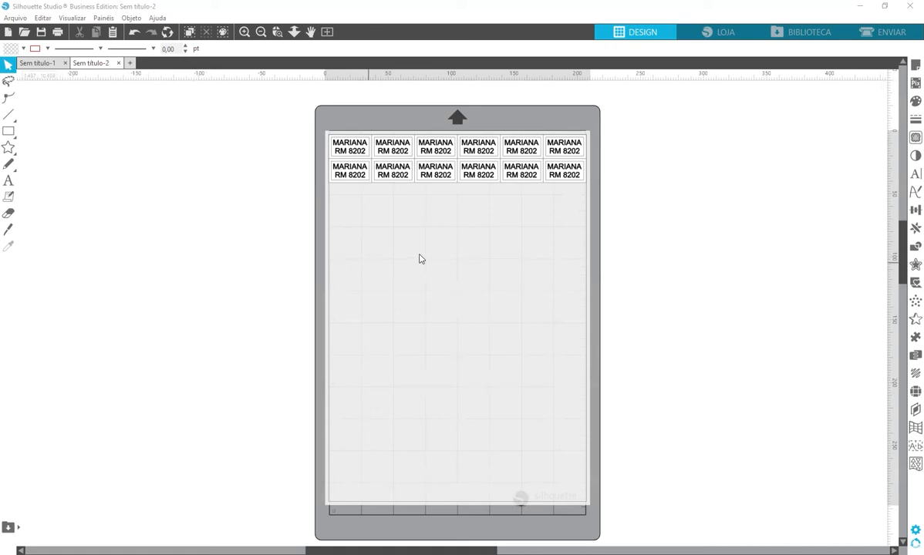
Print the current page, one copy, on the EPSON L1300 Series printer
key(ctrl+p)
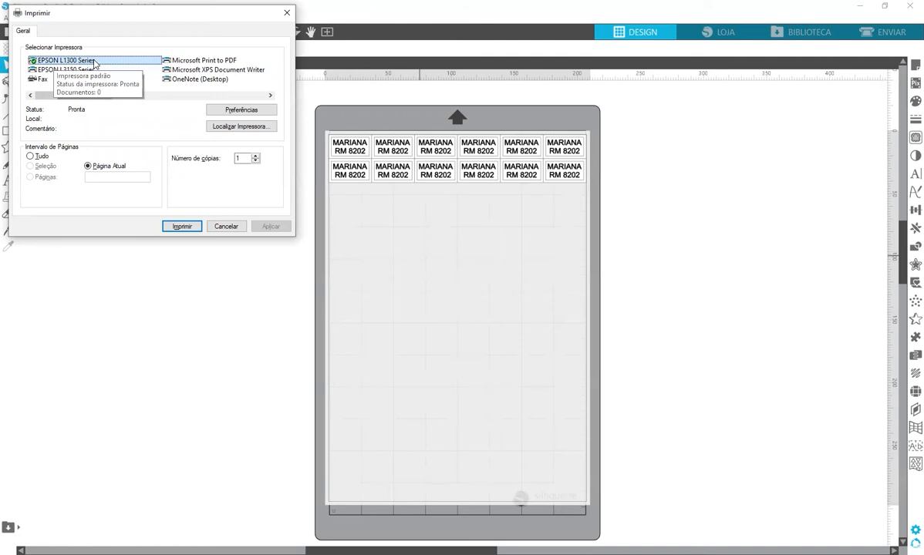
click(191, 230)
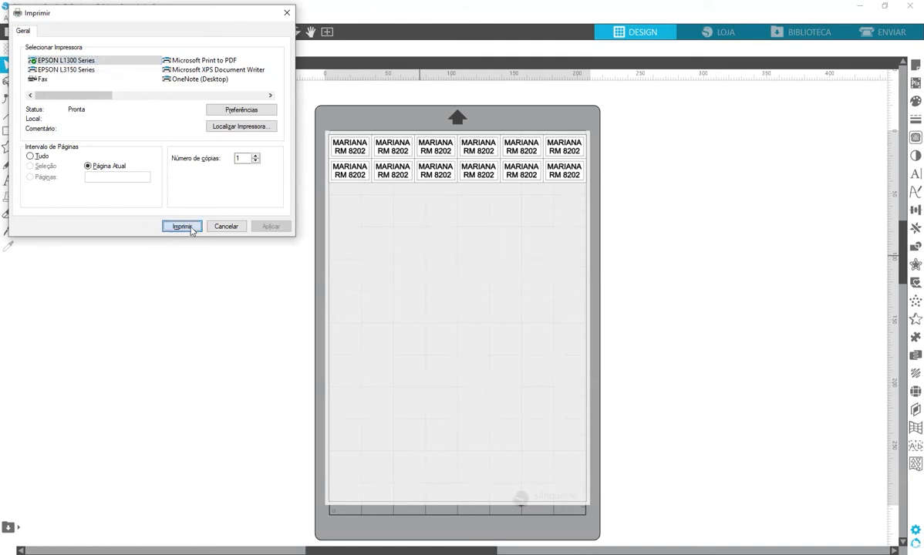